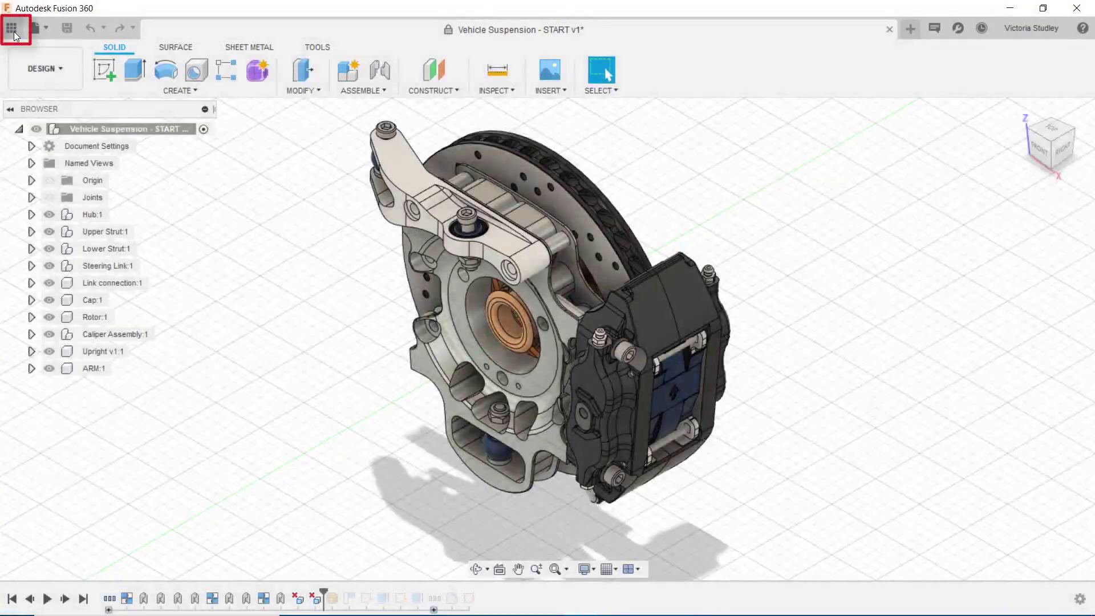
Step: Browse the 02 - Sketching folder of the Basic Training samples in the data panel and close the panel
click(12, 29)
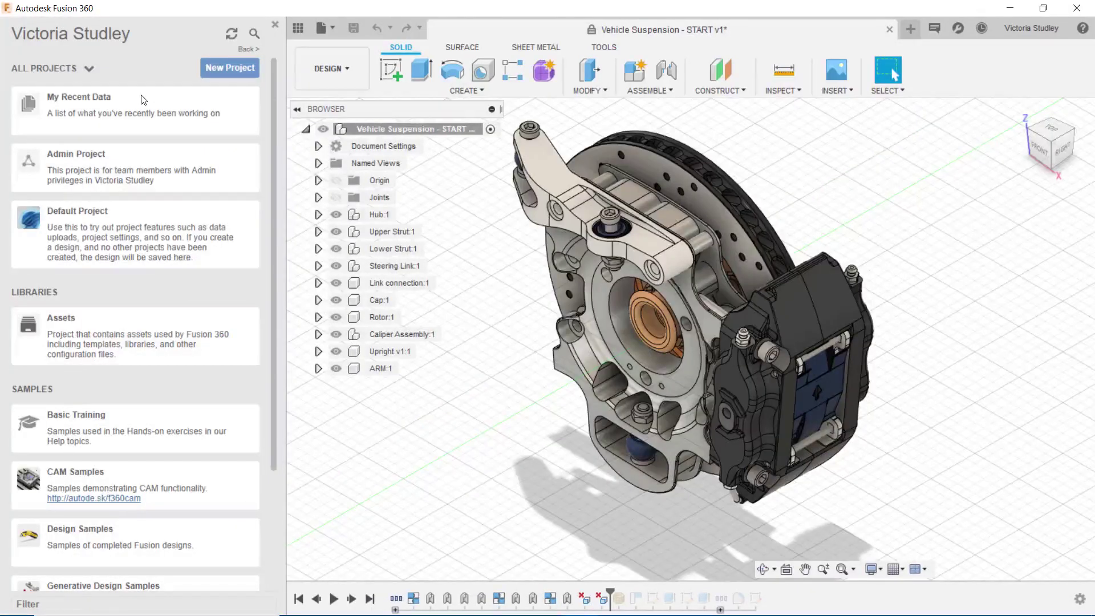
click(125, 430)
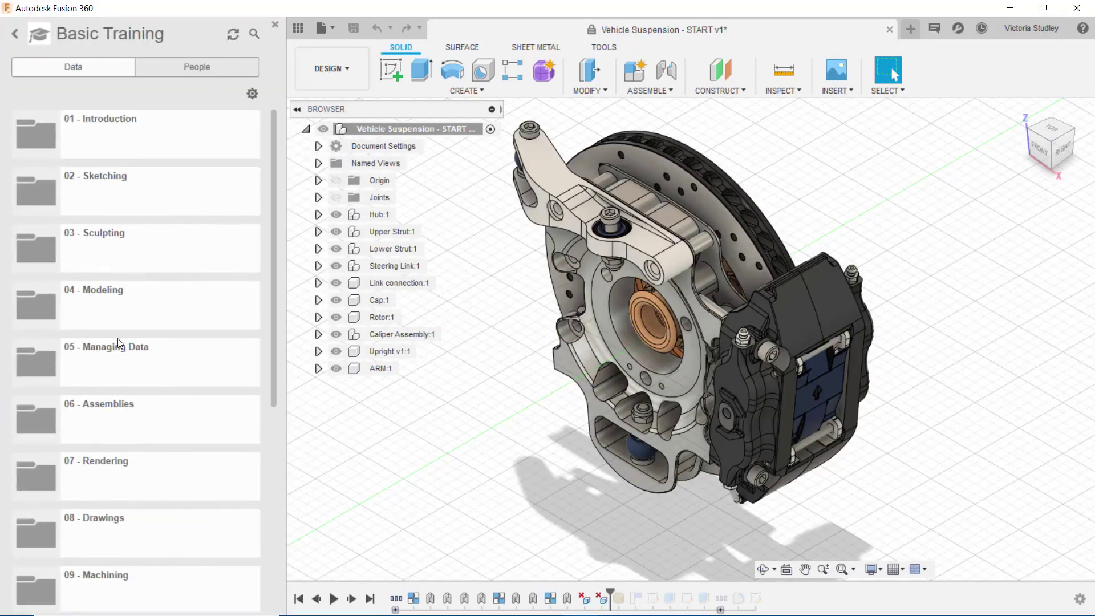
click(109, 191)
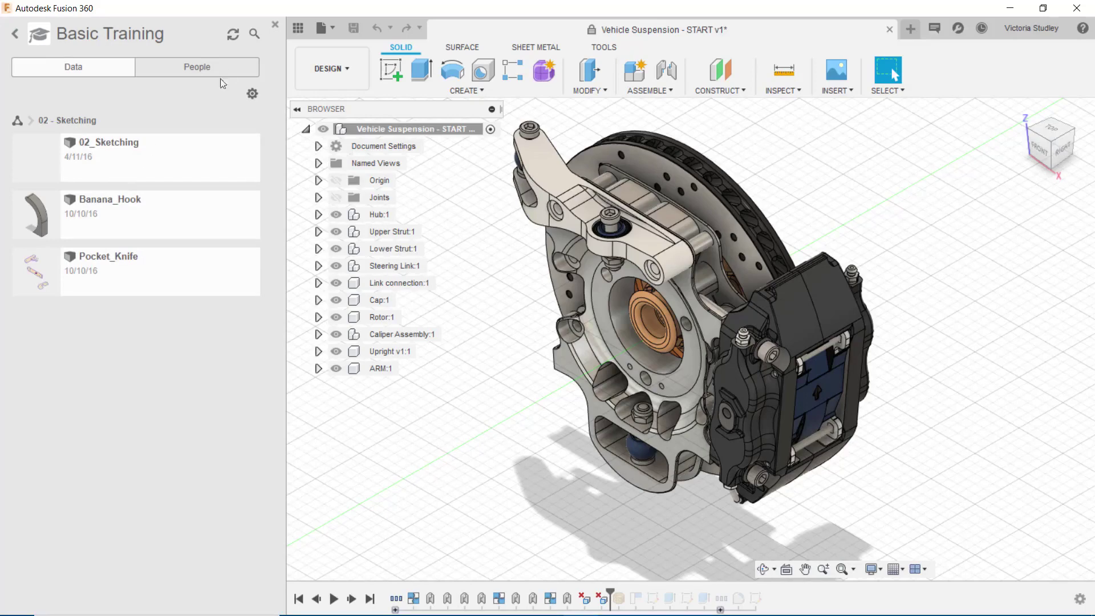
click(274, 27)
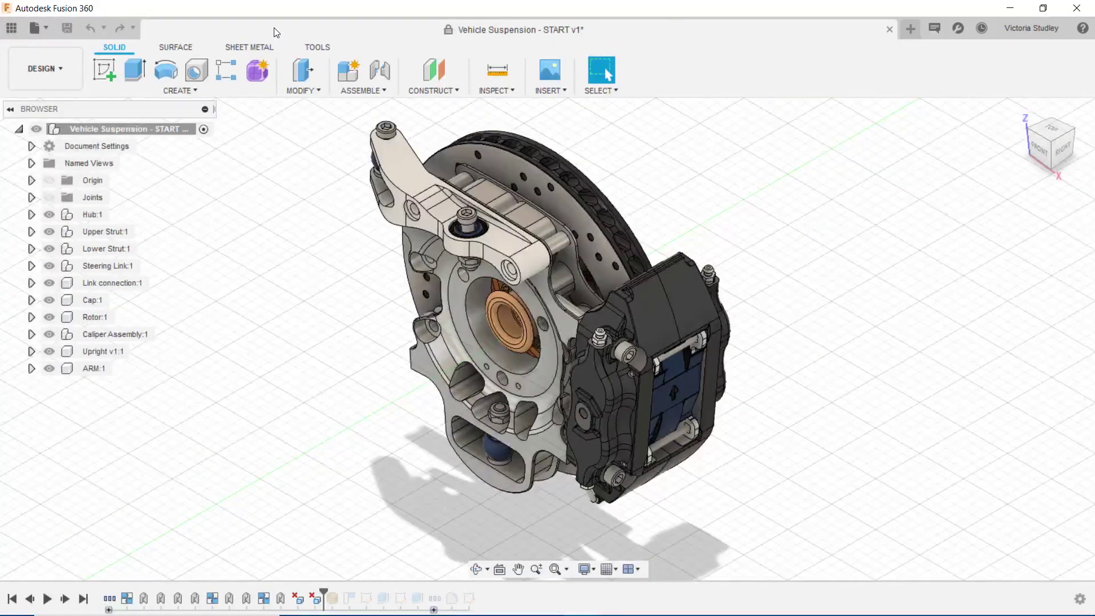
Step: Look over the available file commands and review the Notification Center messages
click(47, 27)
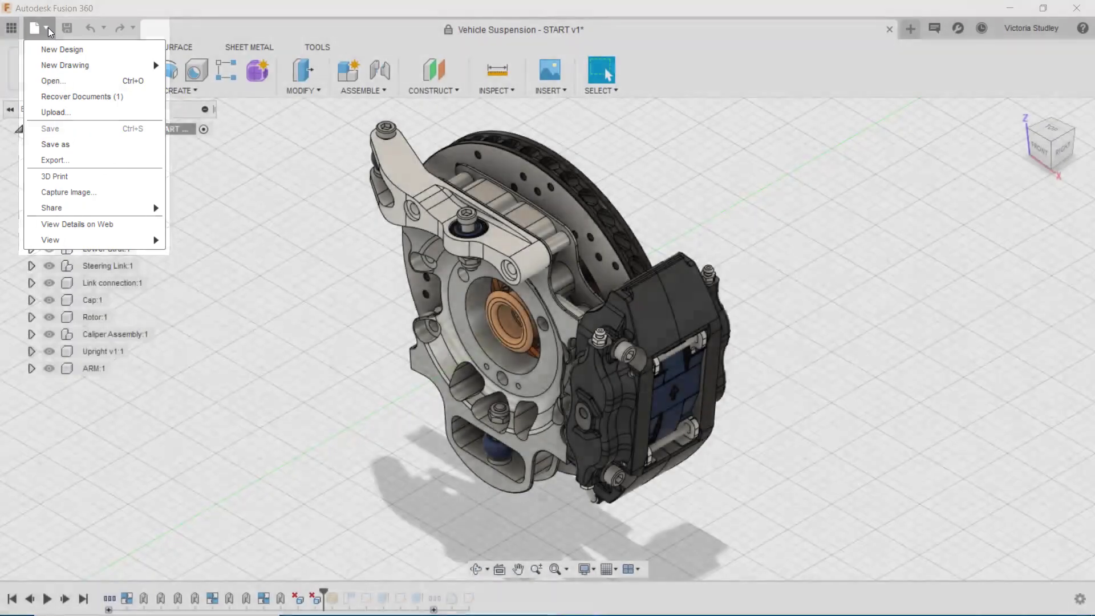
click(48, 27)
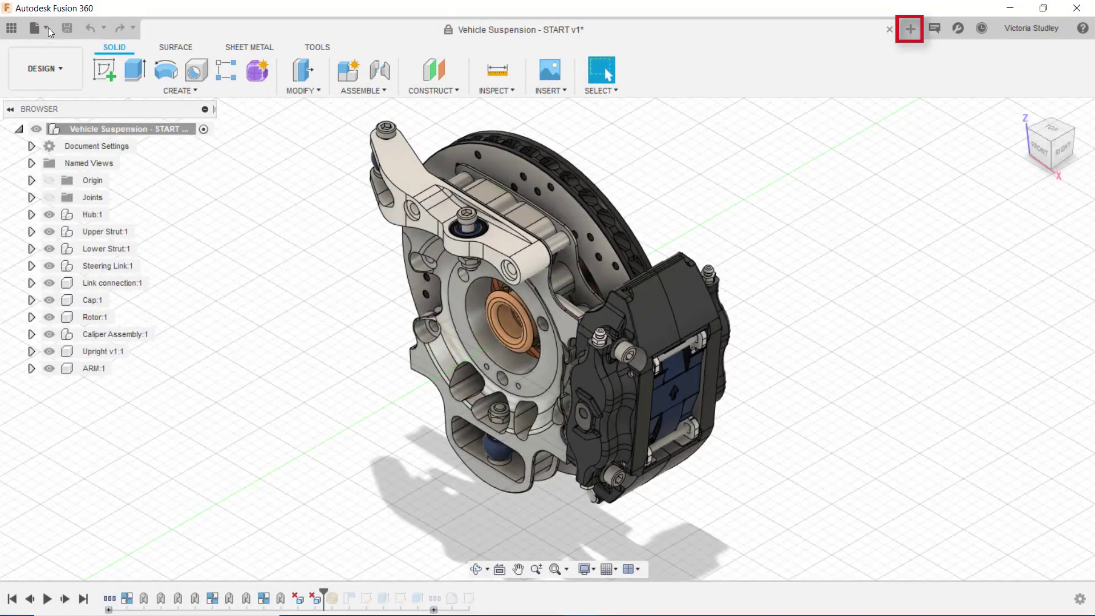
click(935, 29)
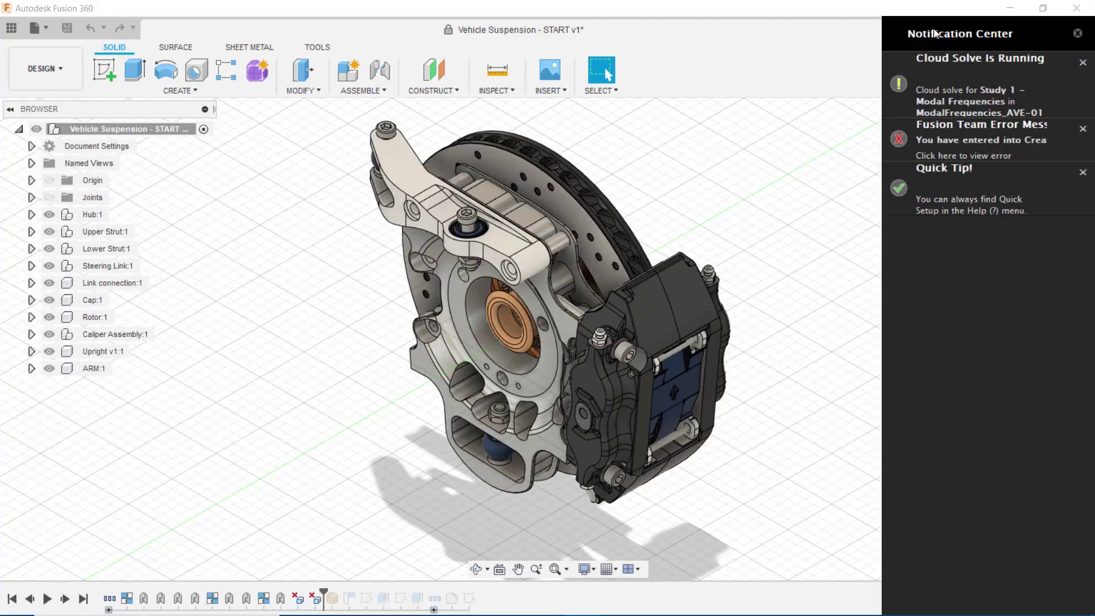
click(1077, 34)
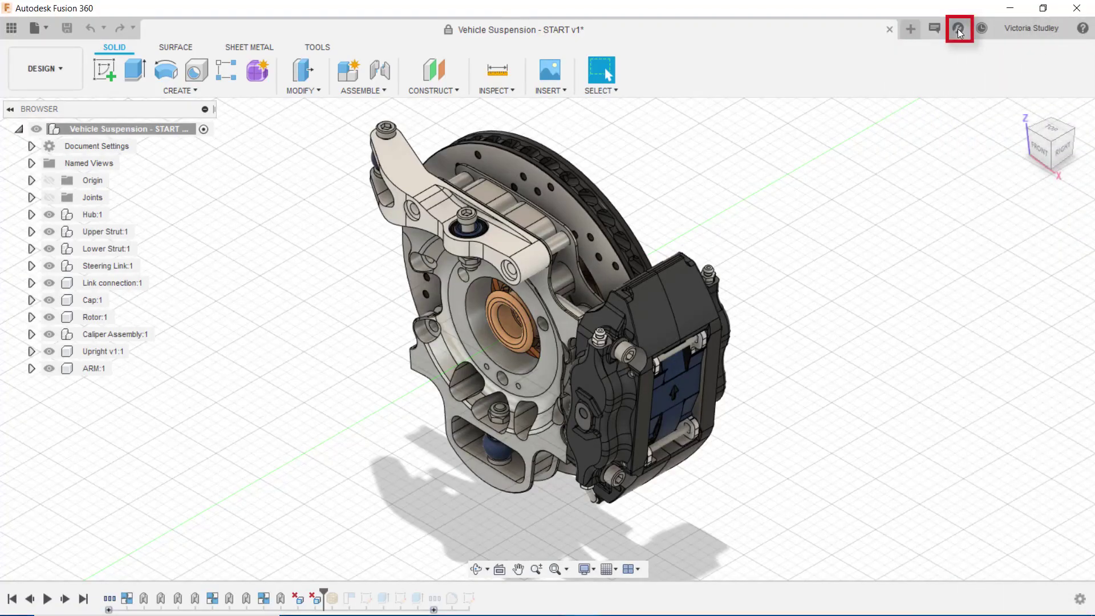
Step: Review the Extensions offer for Manufacture and check the job status and online working options
click(959, 28)
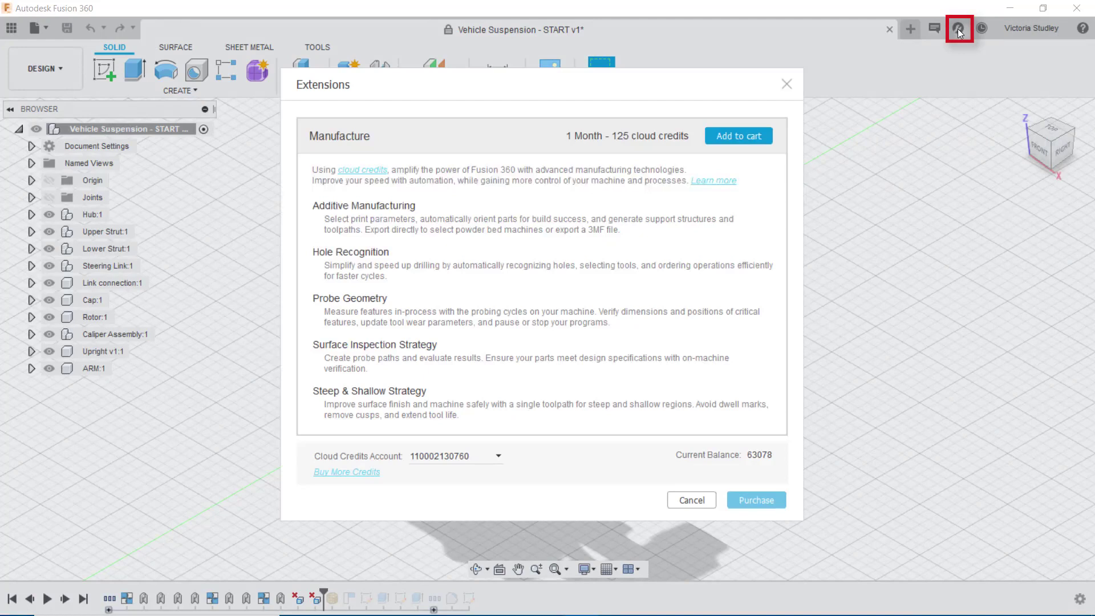
click(787, 86)
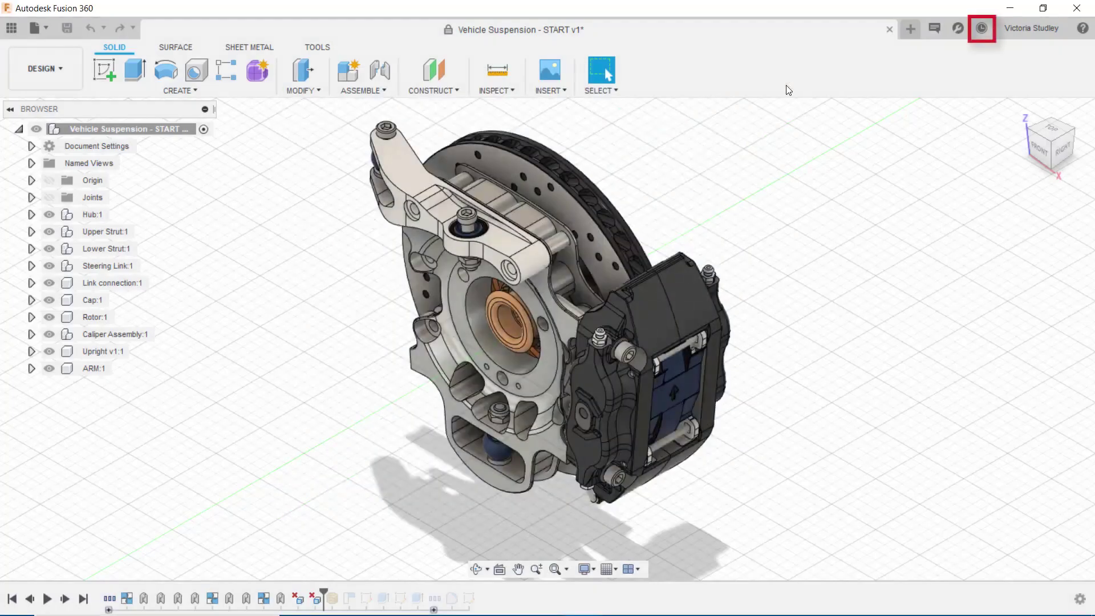
click(983, 30)
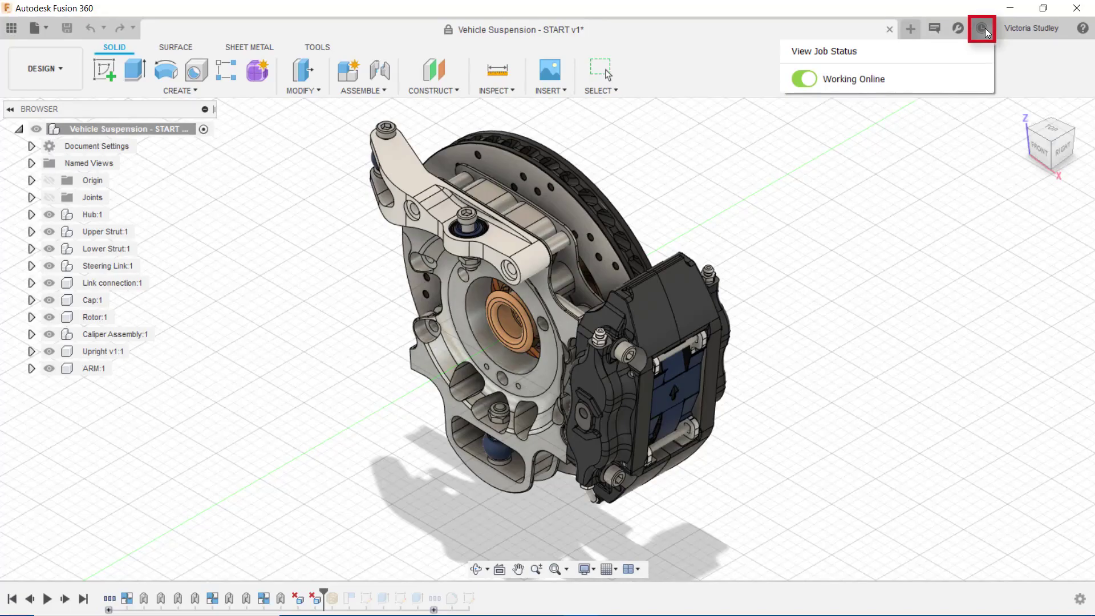
click(1008, 53)
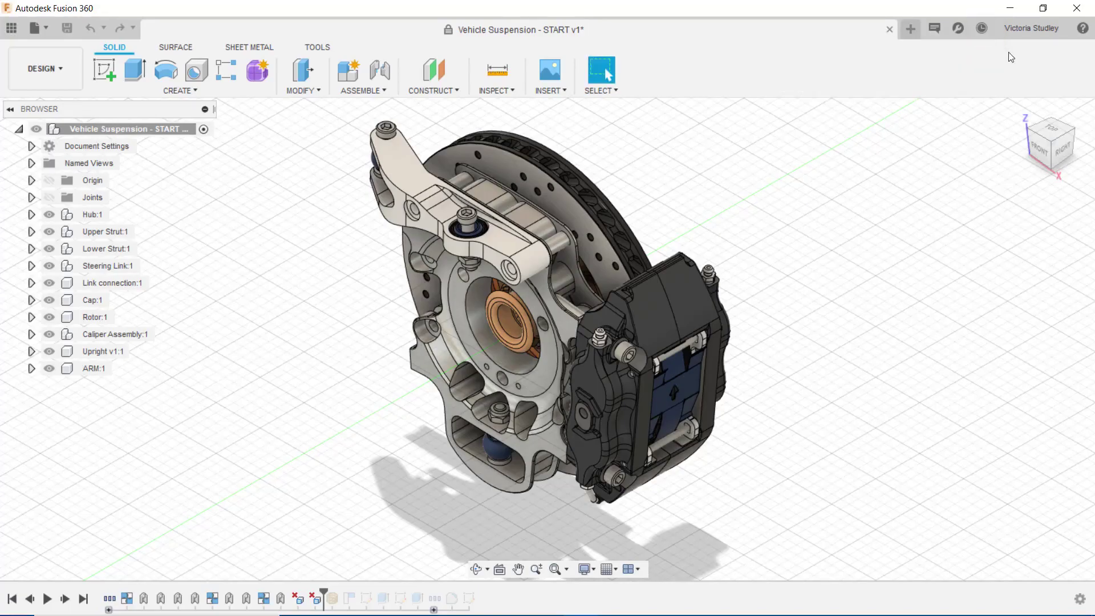
Step: View the general preferences from the account options and close them without making changes
click(1040, 29)
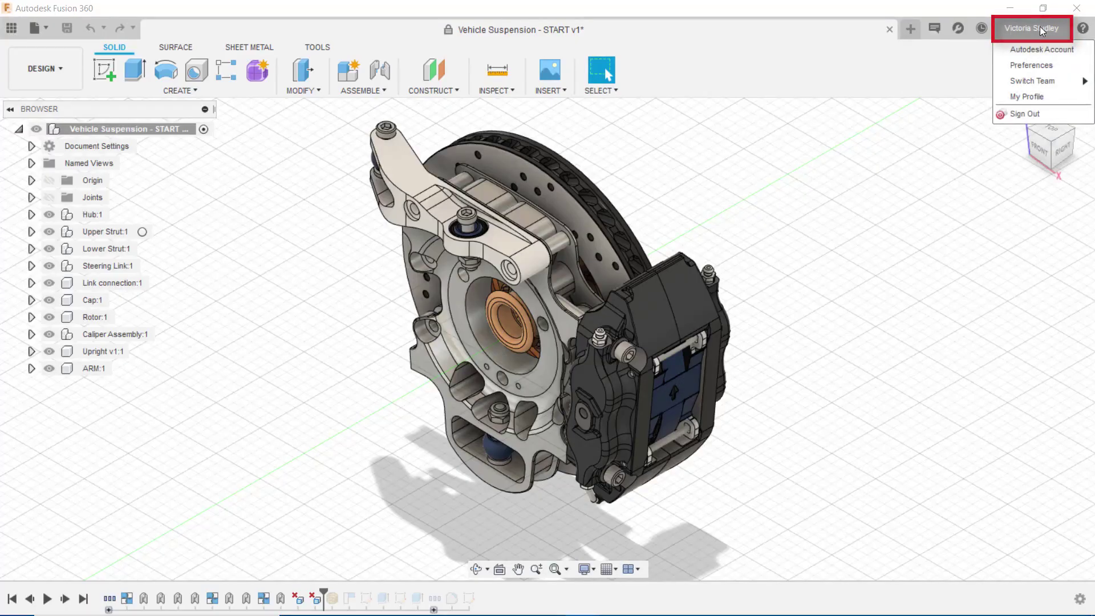
click(1040, 65)
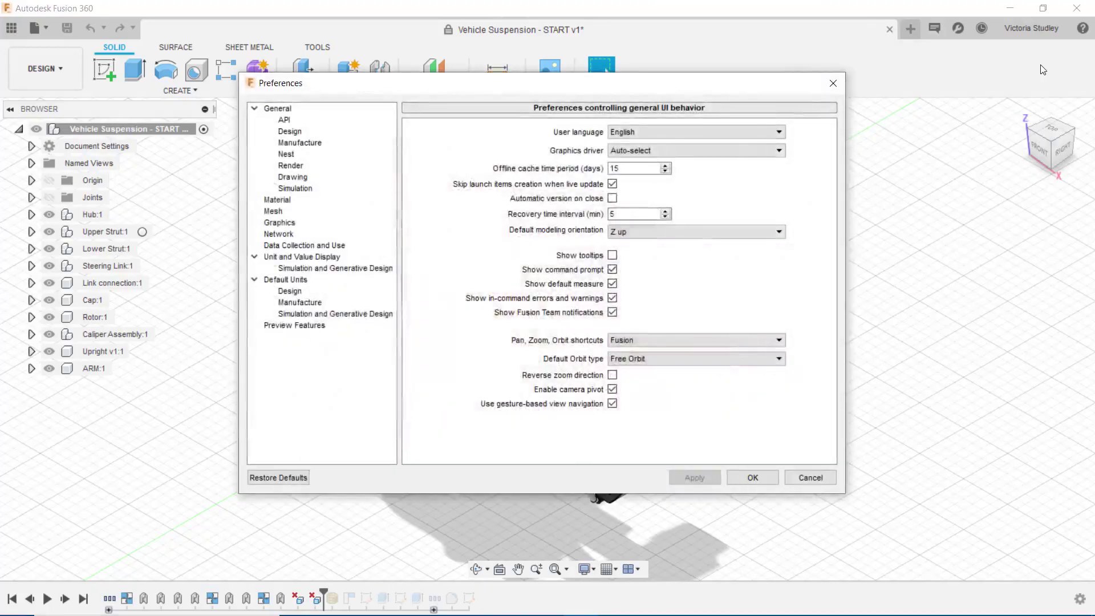
click(835, 84)
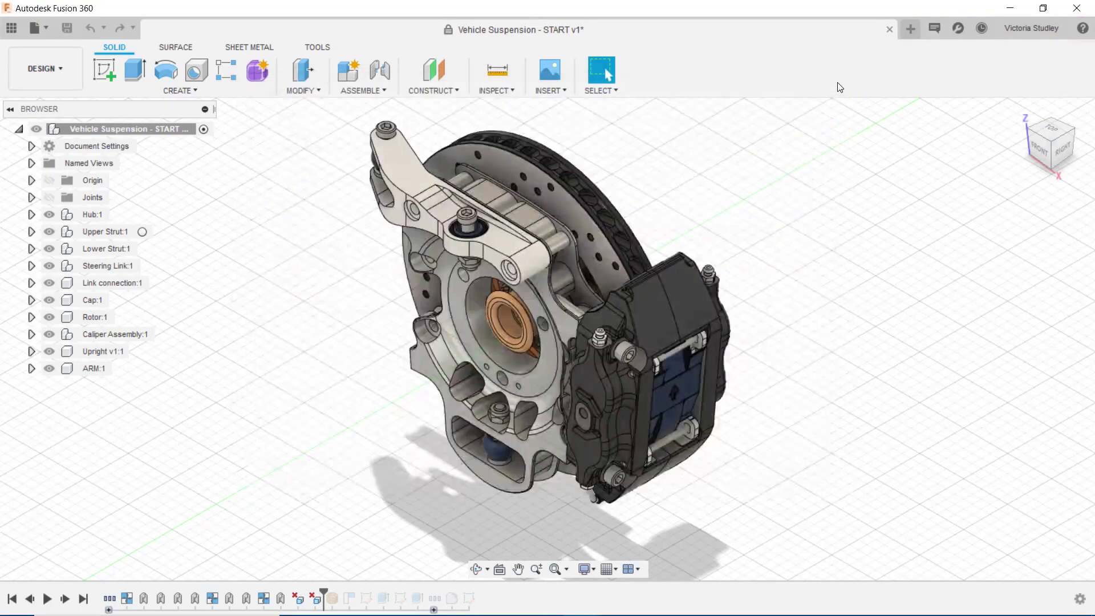
Step: Show the Learning Panel, expand its Quick Tips and Modeling Essentials sections, and hide the panel again
click(1083, 29)
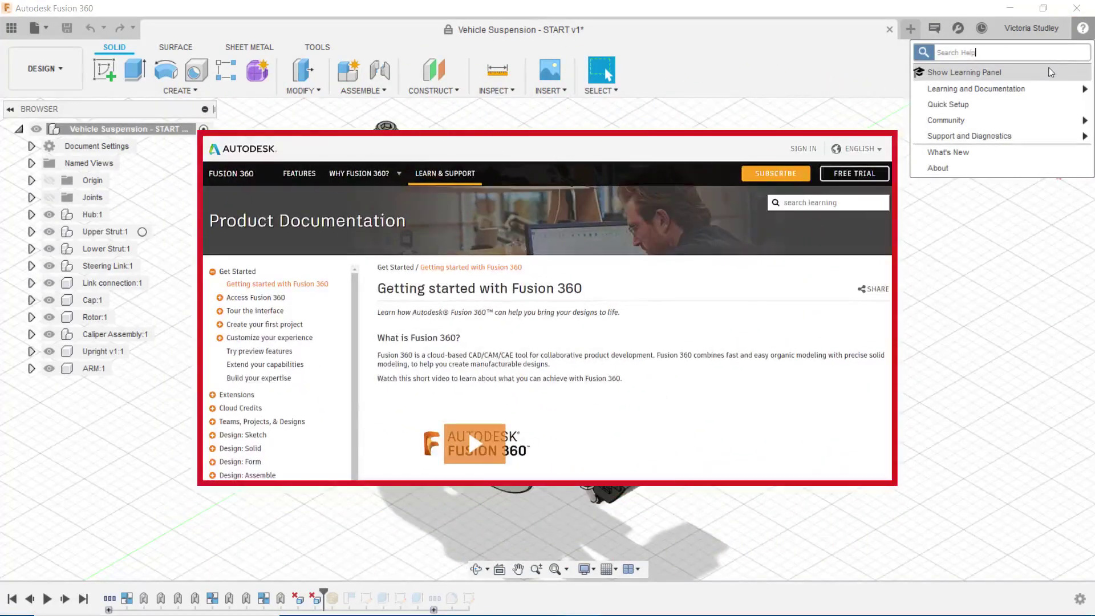
click(1049, 73)
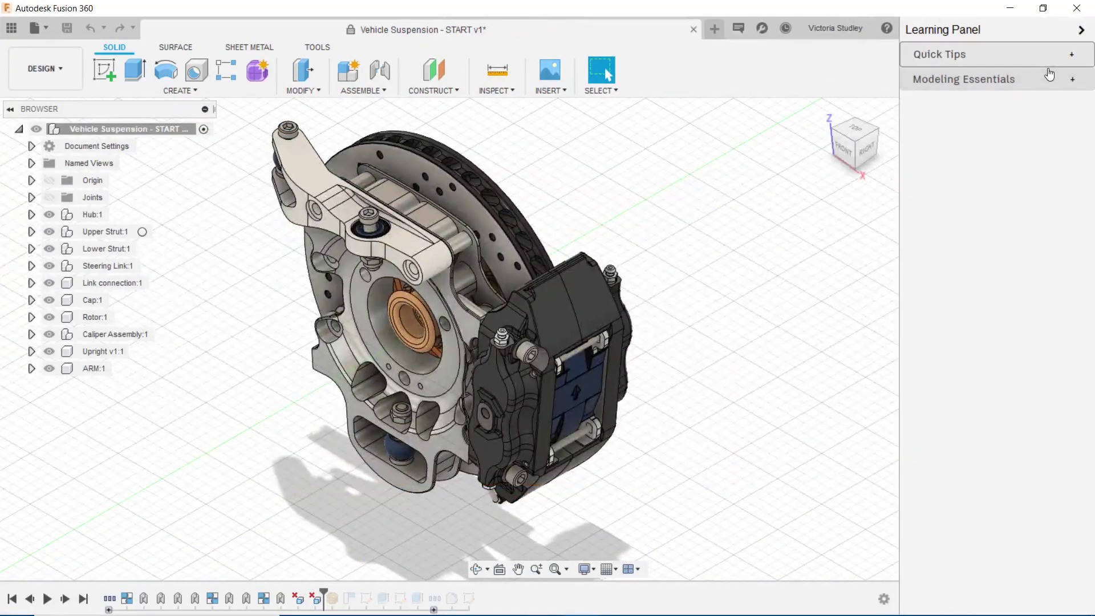
click(1072, 54)
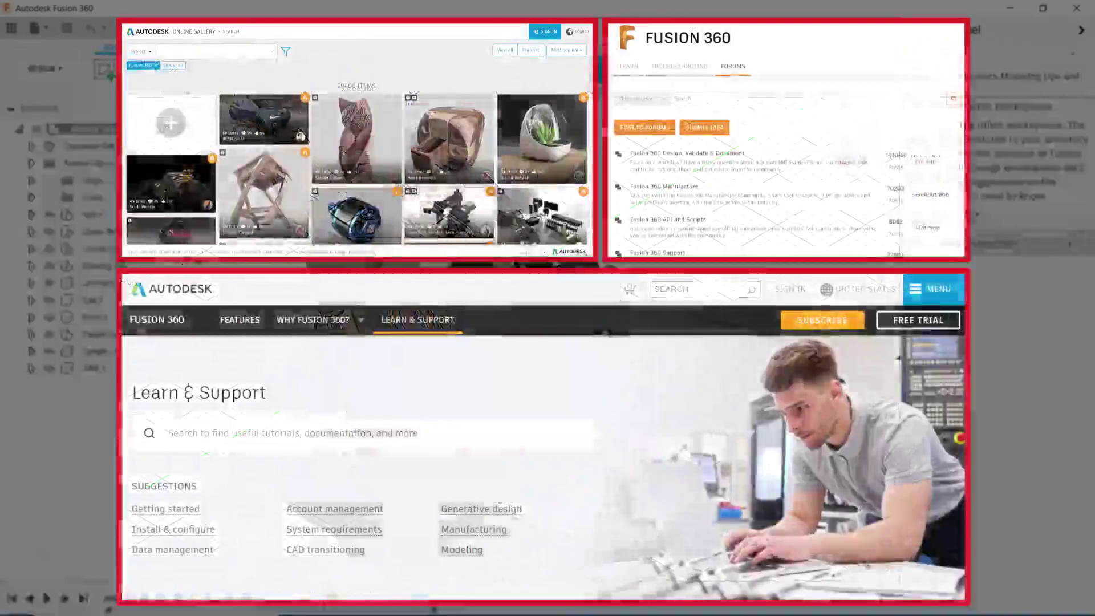
click(1072, 246)
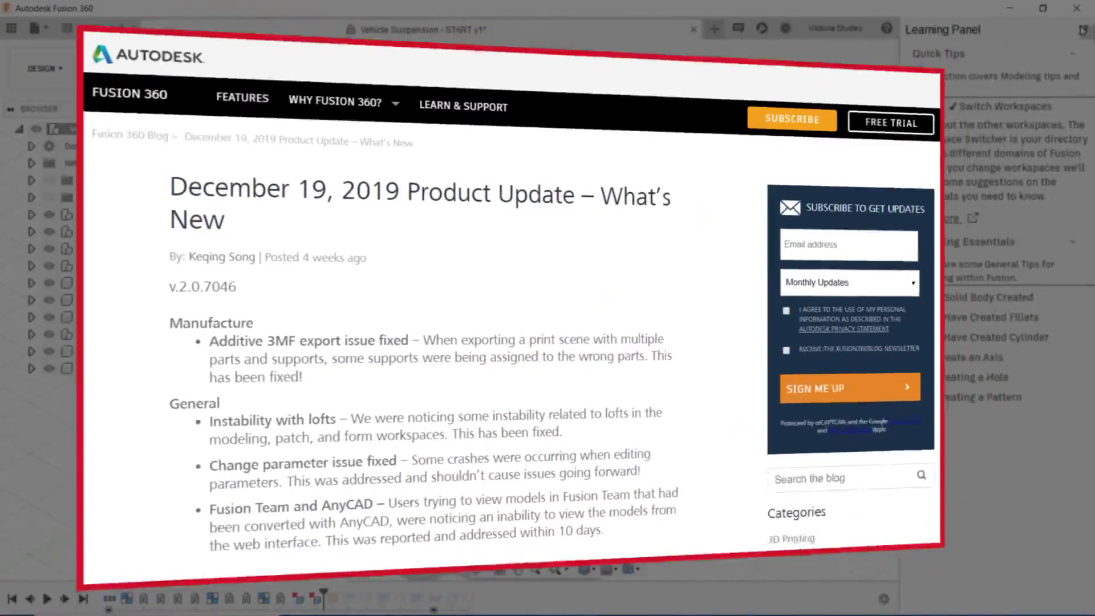
click(1081, 30)
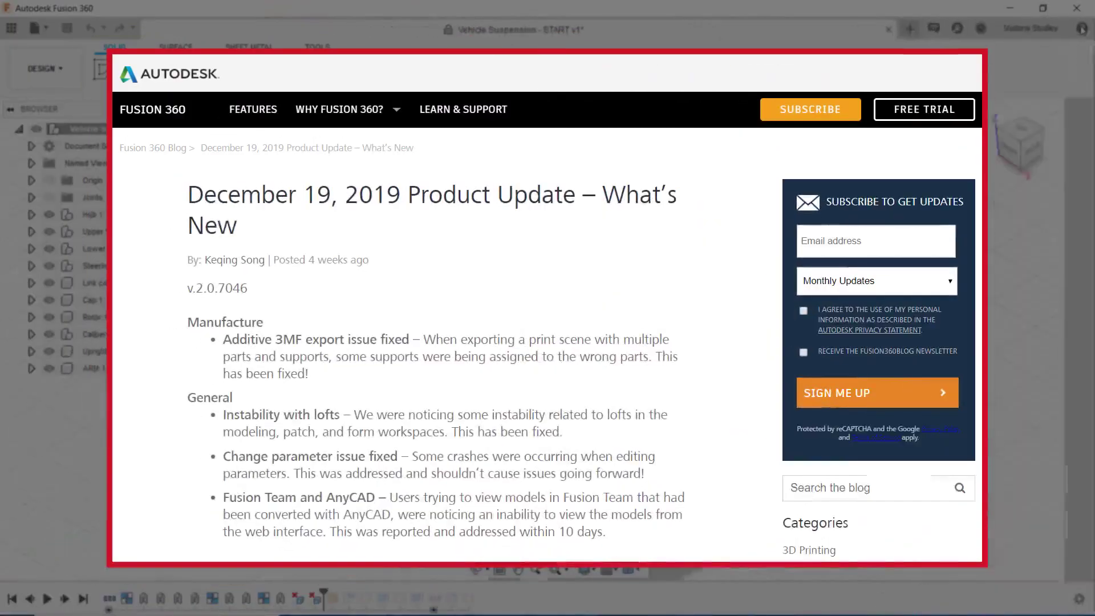
Step: Review the Quick Setup options for default units and CAD navigation, and close them
click(1081, 30)
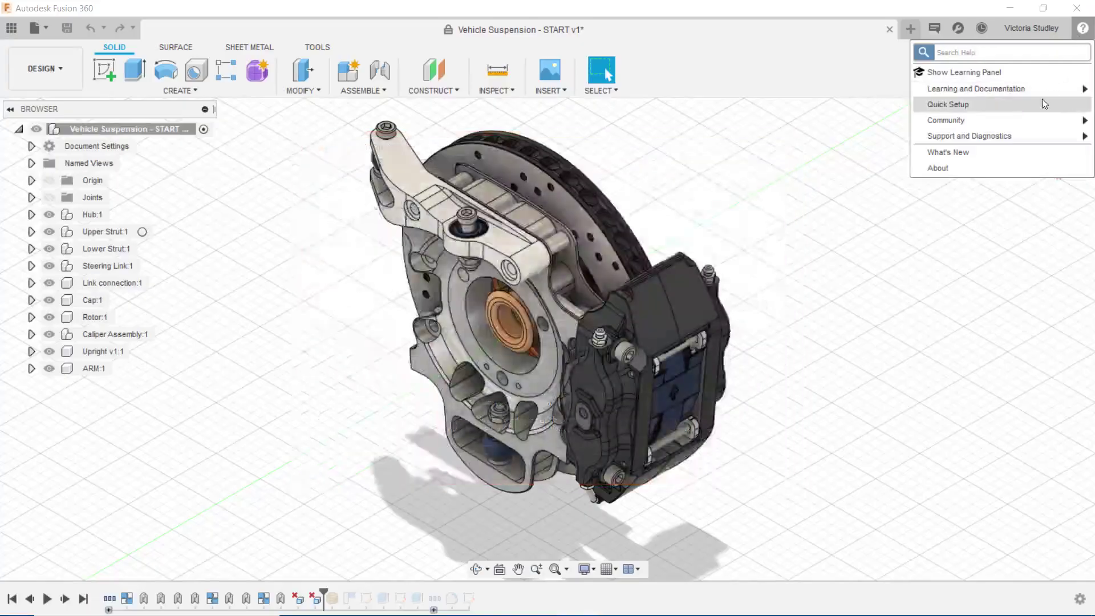
click(1043, 105)
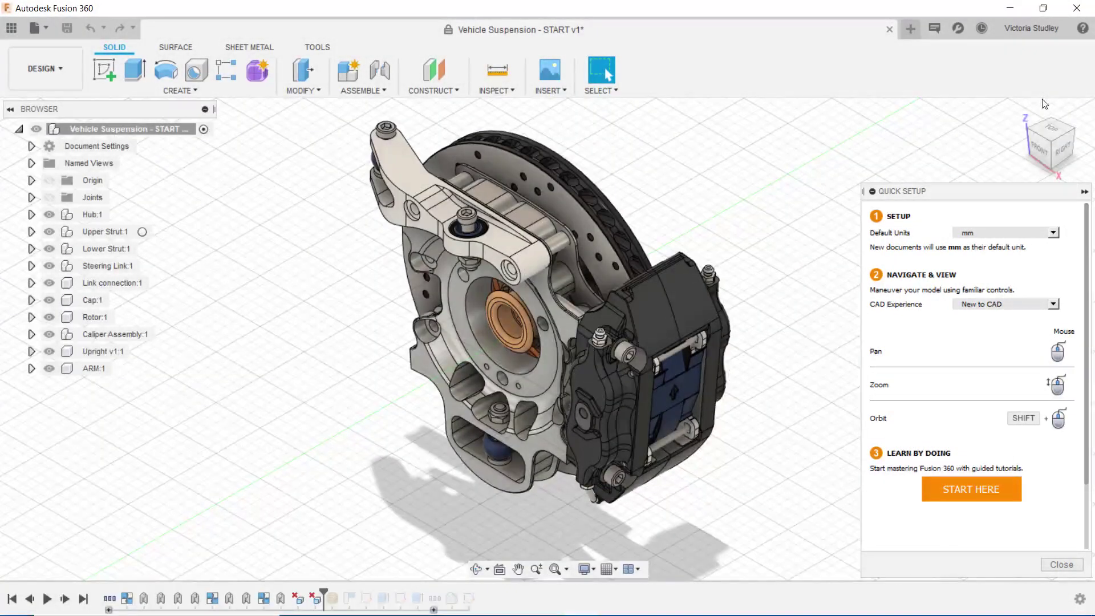
click(1061, 564)
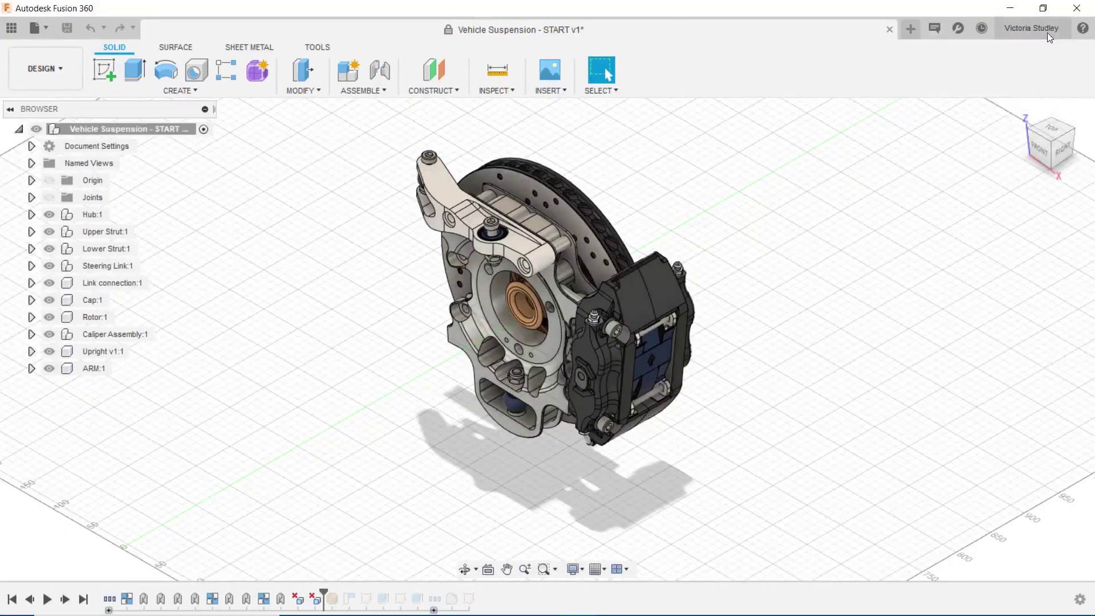
Step: Enable Show tooltips in the general preferences and apply the change
click(1047, 32)
click(1039, 62)
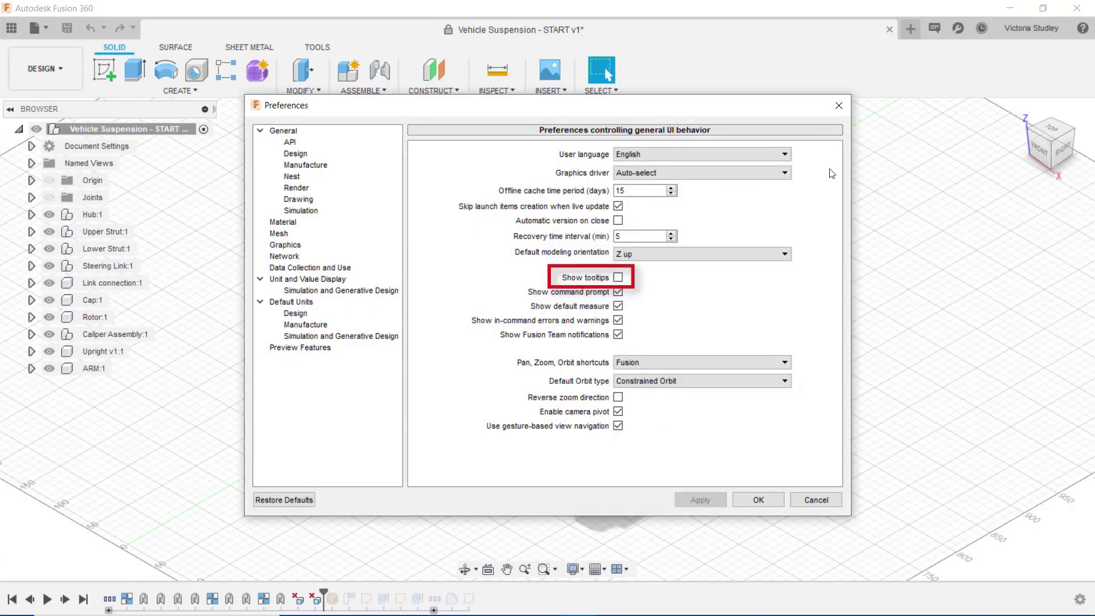
click(618, 277)
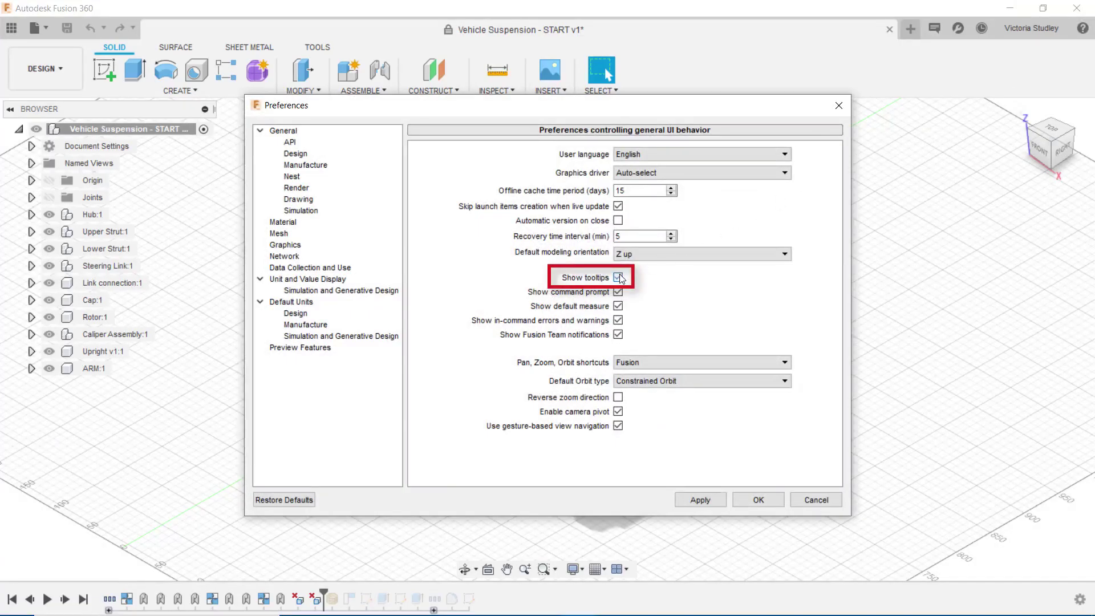
click(690, 500)
click(758, 500)
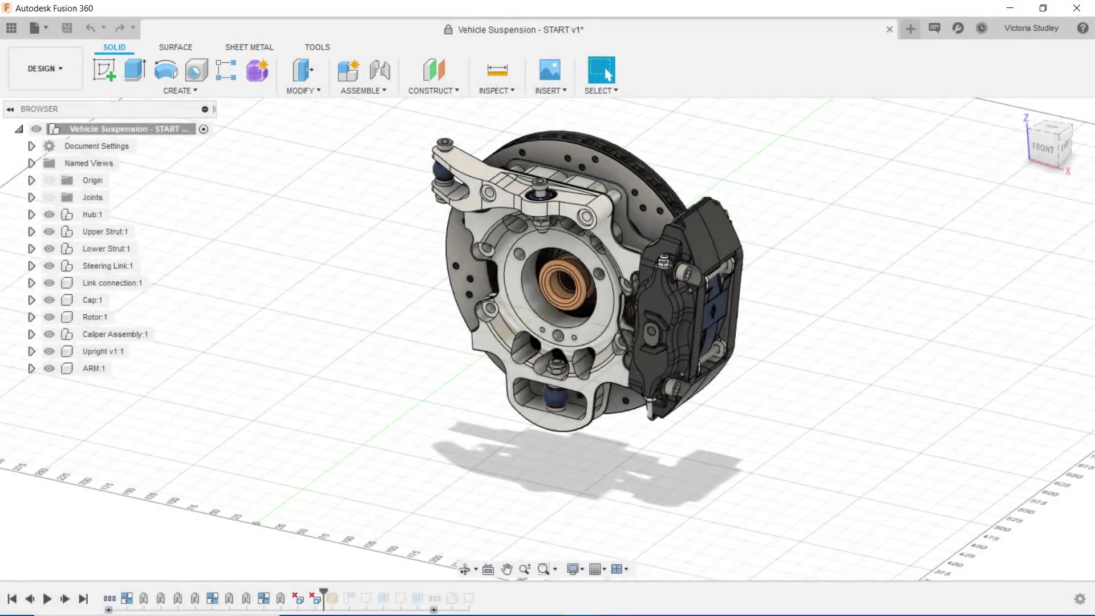
Step: Look through the workspace choices and the Surface, Sheet Metal and Tools command sets, returning to the Solid commands
click(69, 67)
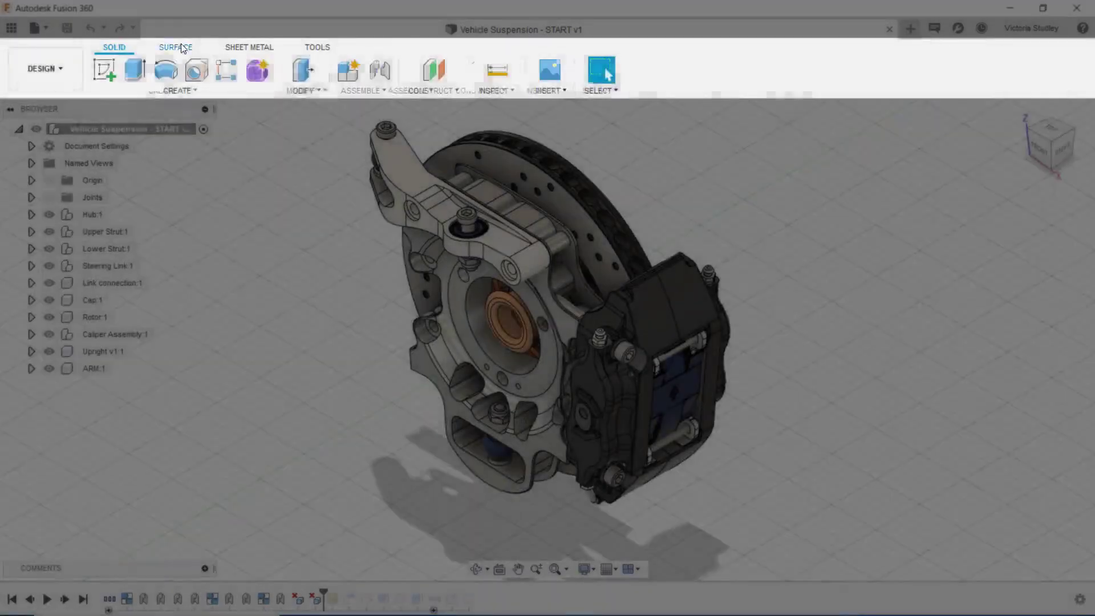
click(182, 48)
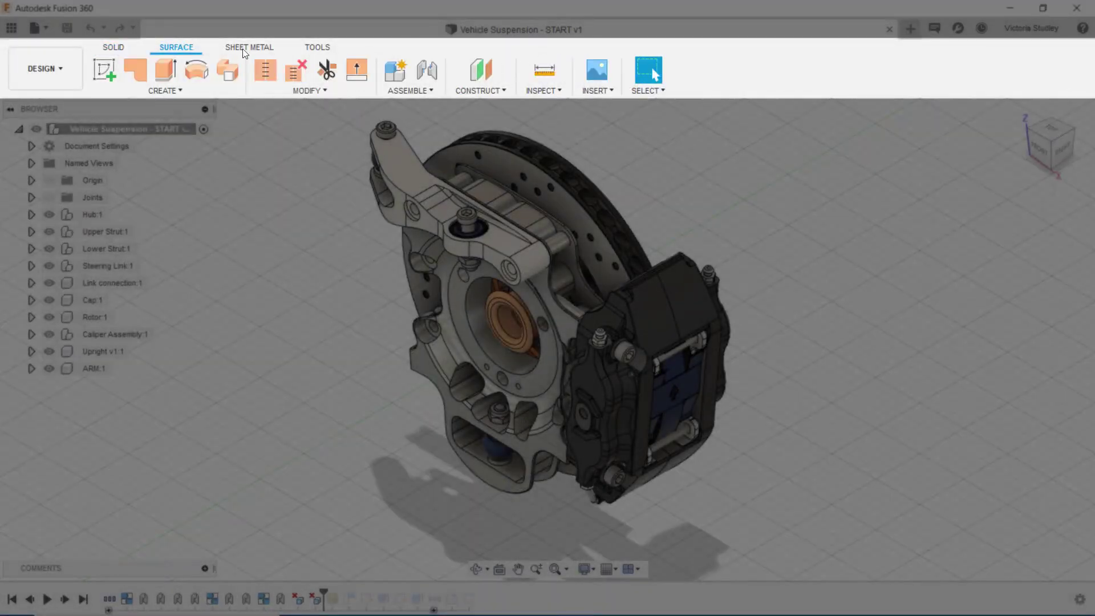
click(254, 47)
click(321, 48)
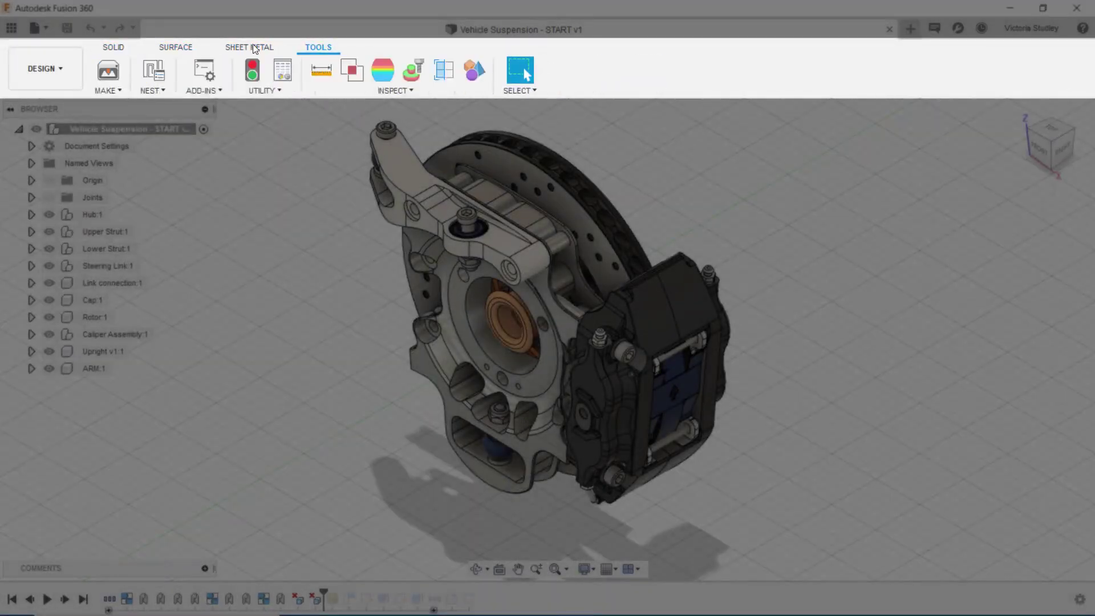
click(114, 48)
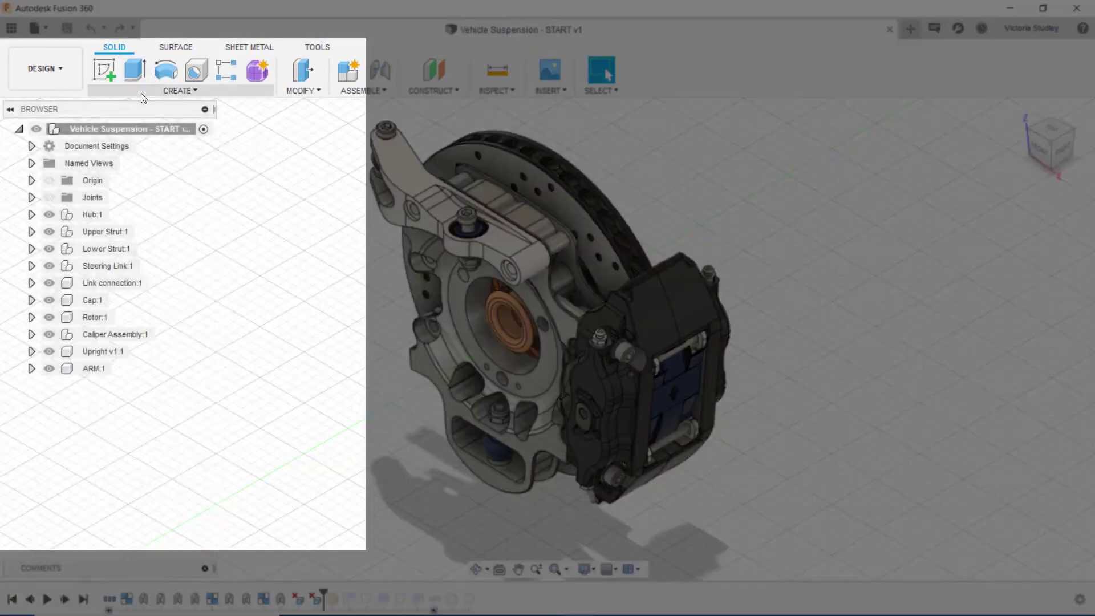
Step: Pin the Box command to both the toolbar and the shortcuts
click(142, 91)
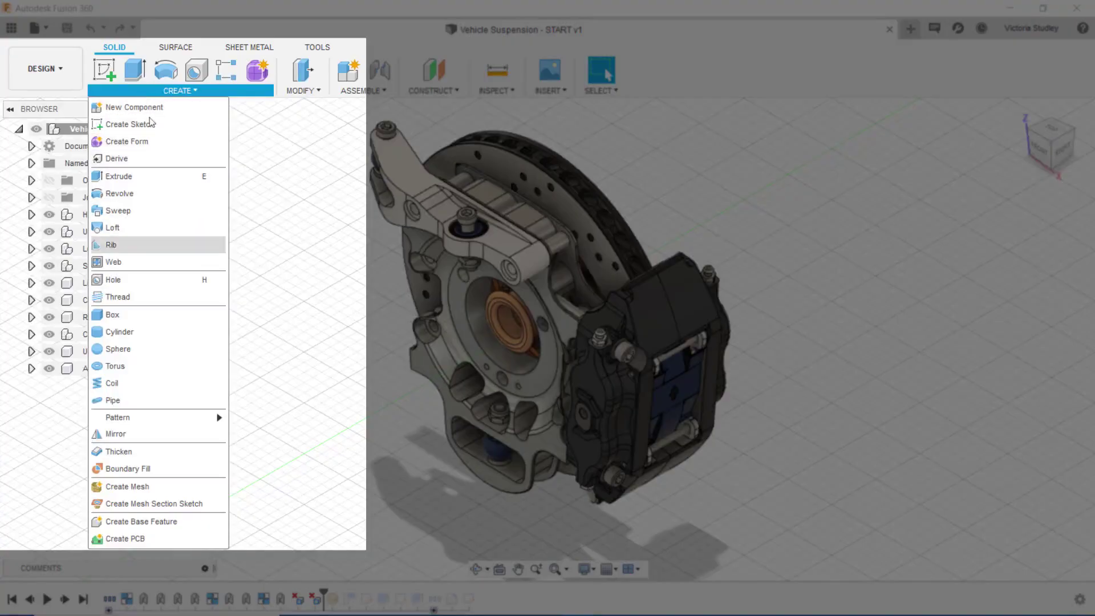
click(217, 314)
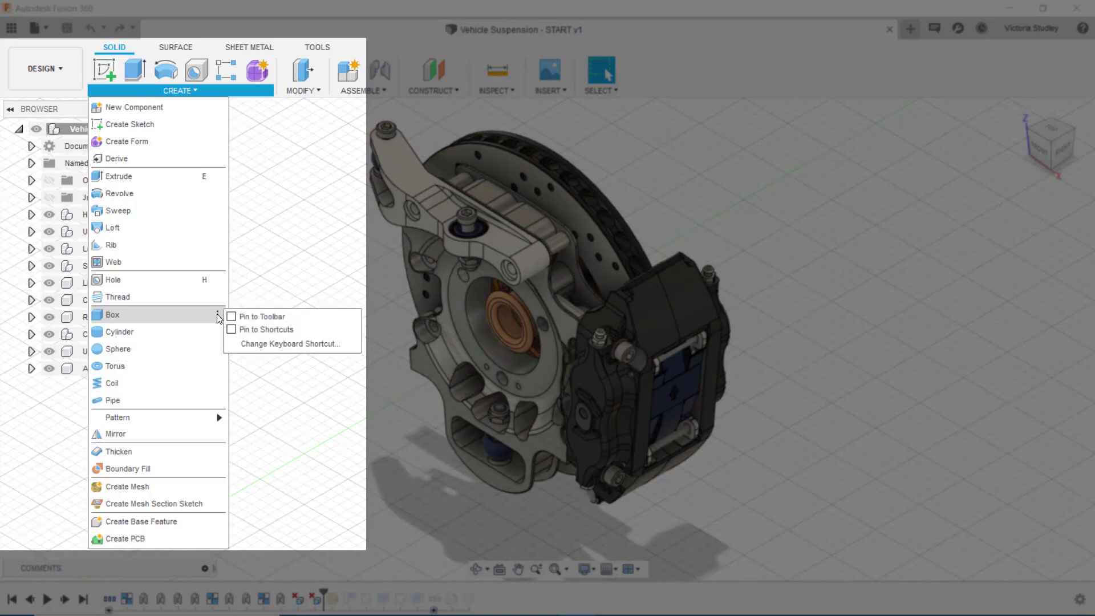
click(231, 317)
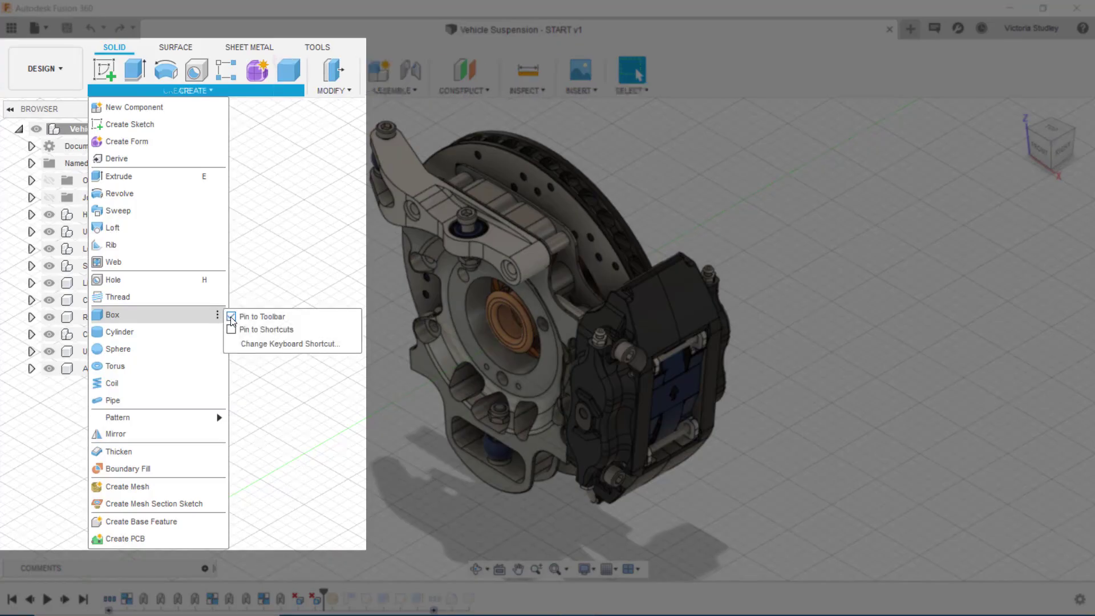
click(231, 329)
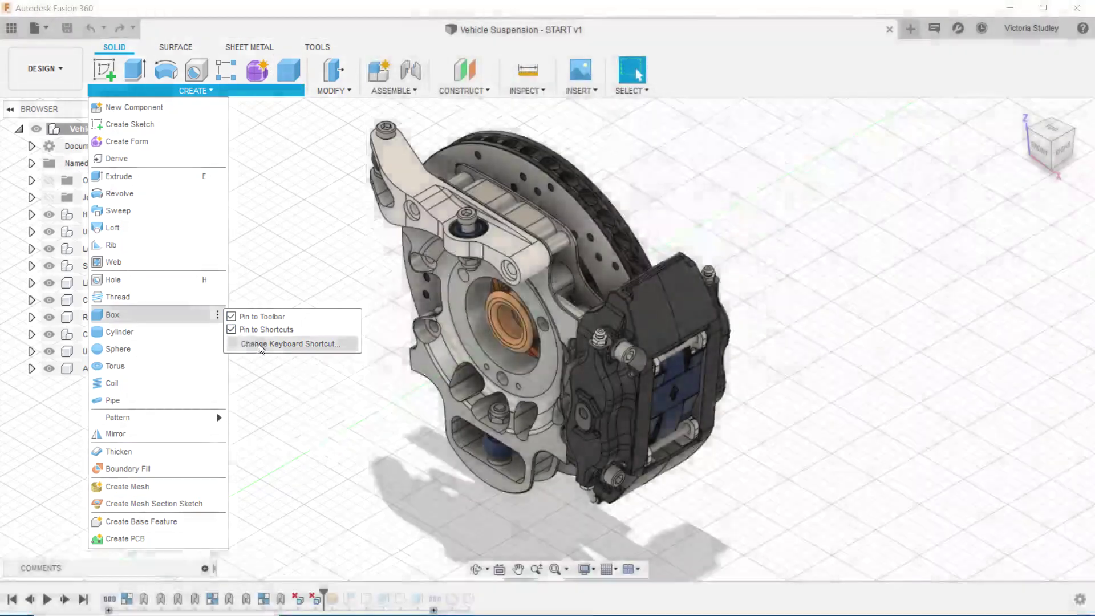
Step: Assign B as the keyboard shortcut for the Box command
click(261, 344)
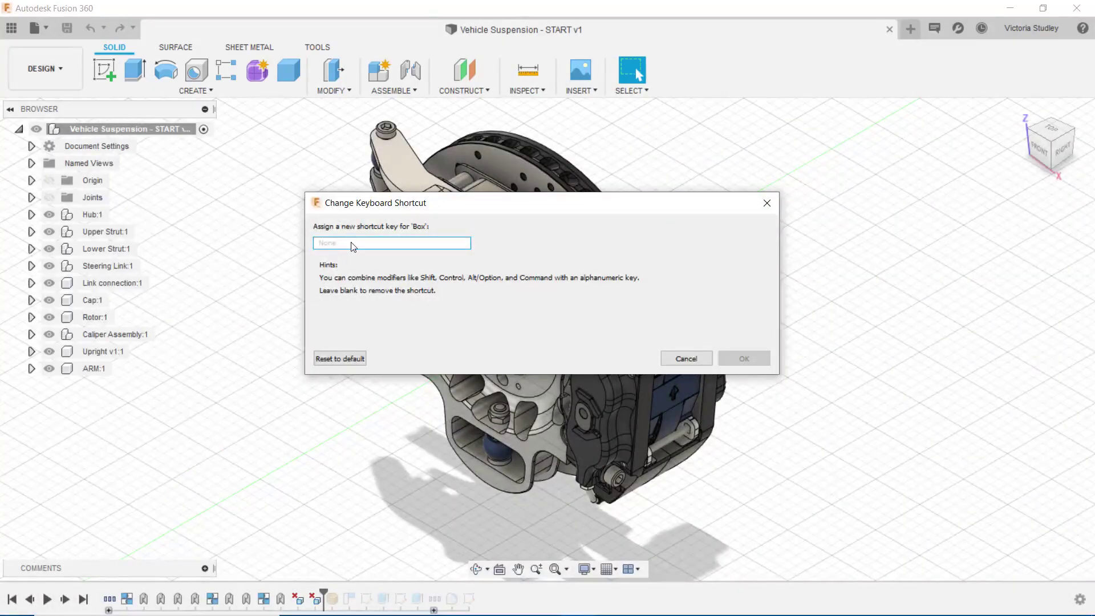
text(b)
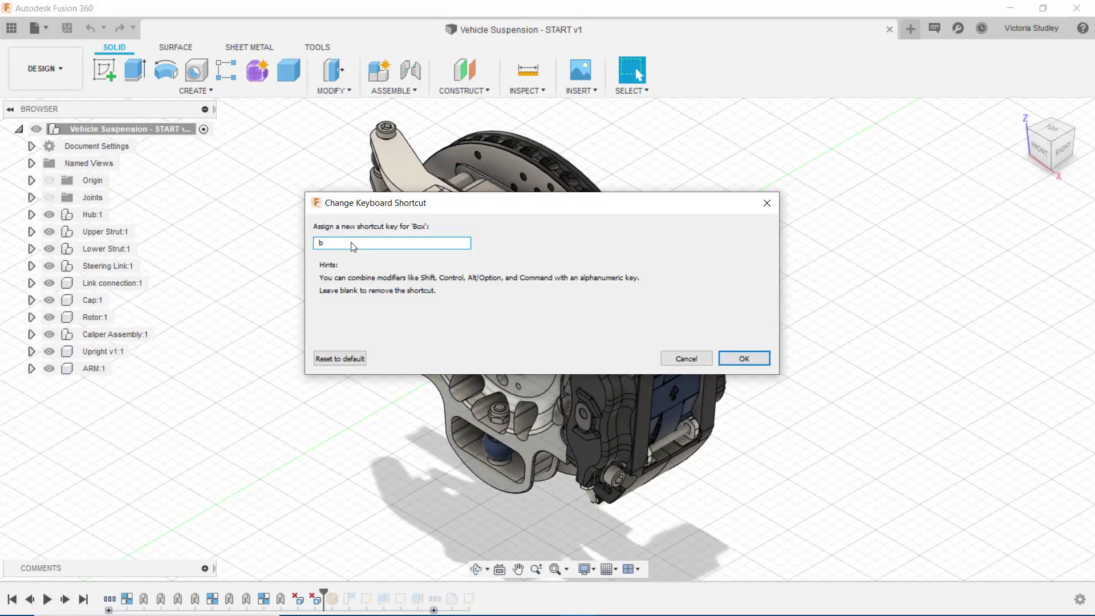
click(736, 359)
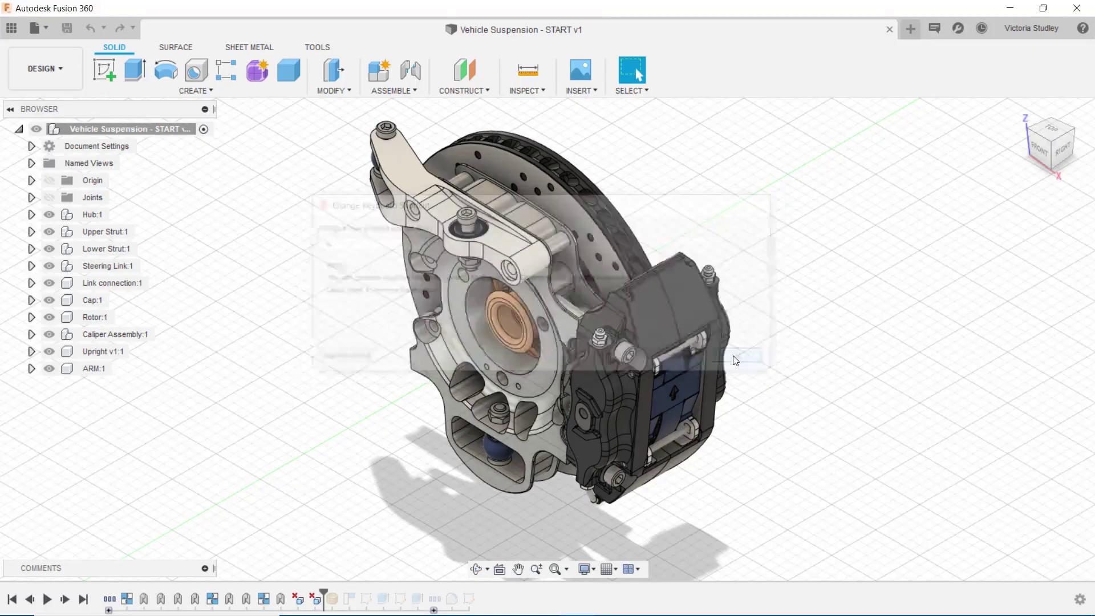
Step: Open the design shortcuts box and search for "cyl"
key(s)
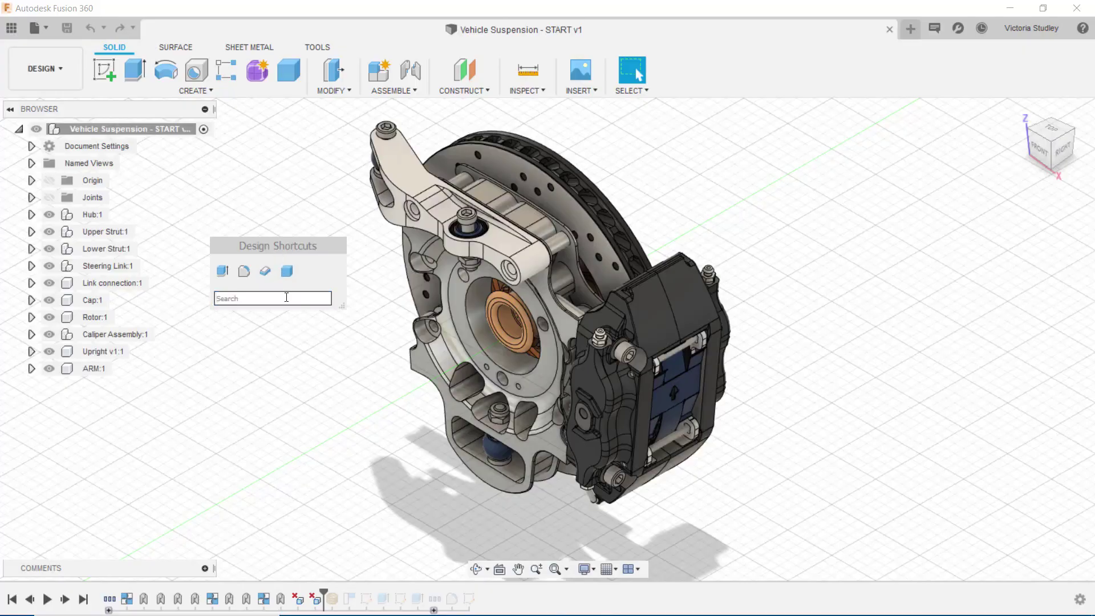
text(cyl)
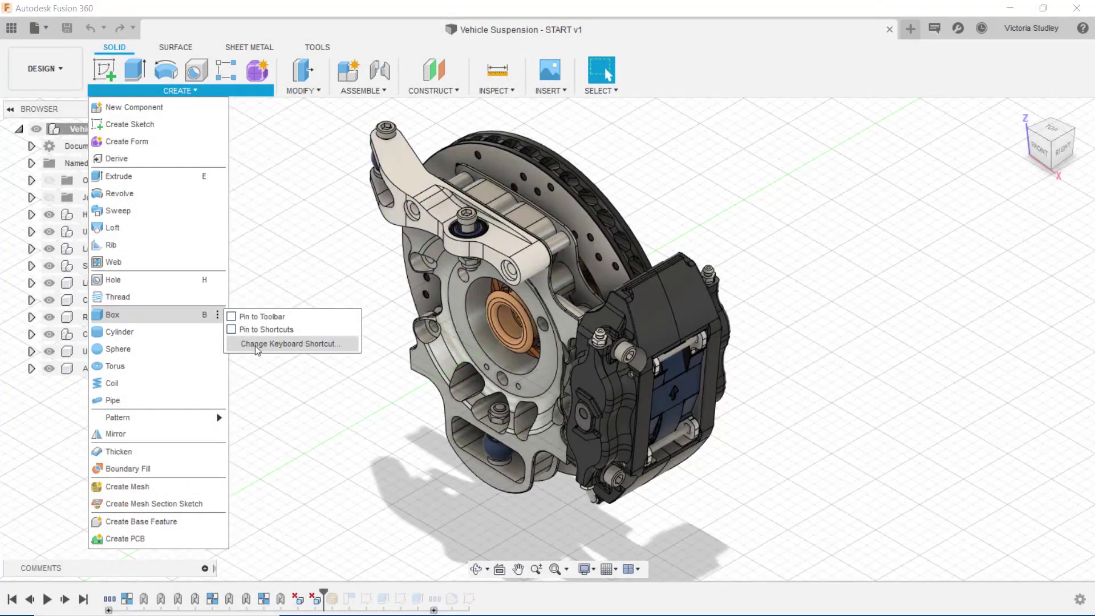
Step: Reset the Box command's keyboard shortcut to its default
click(255, 344)
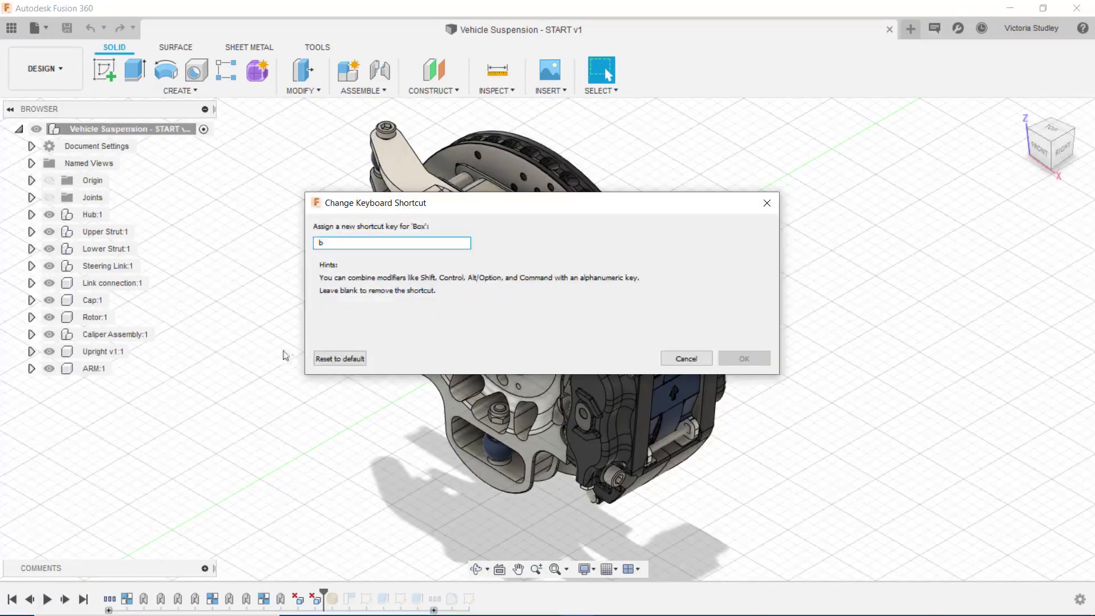
click(337, 359)
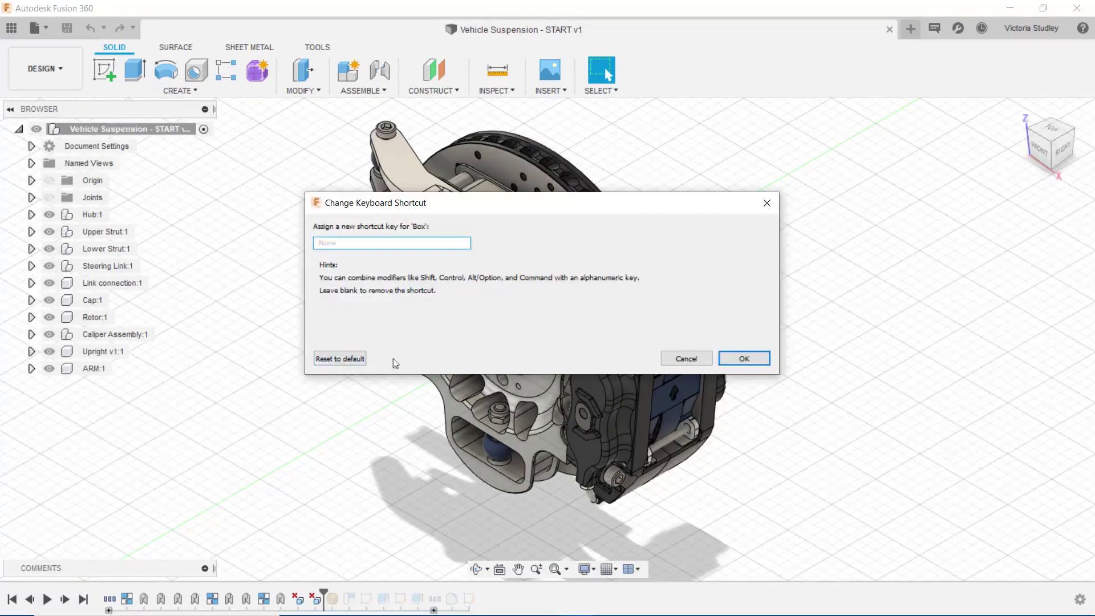
click(741, 360)
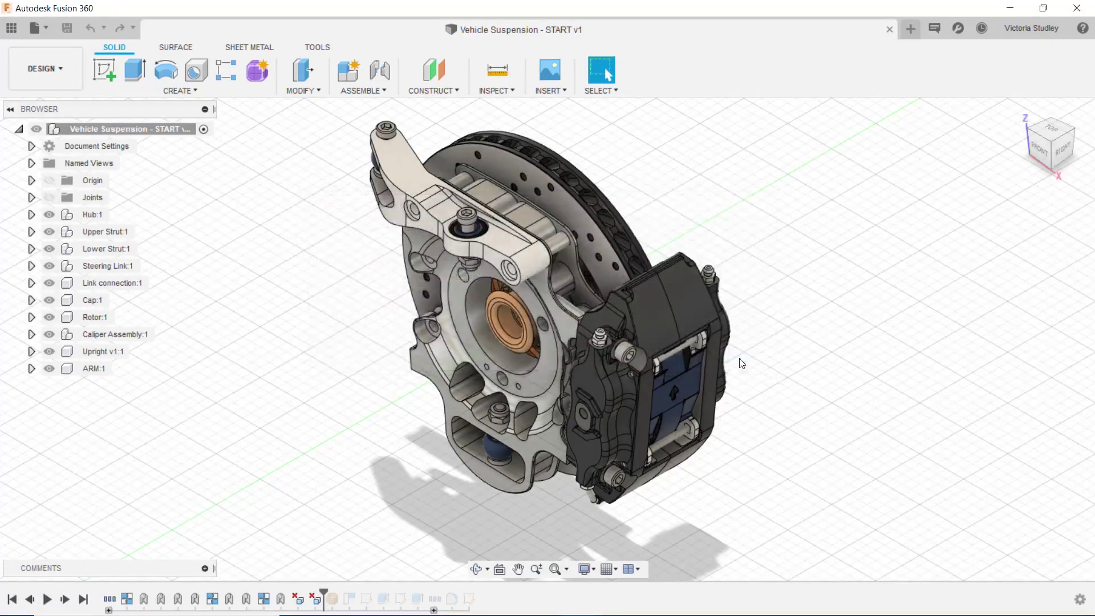
Step: Start Extrude, consult its command information and the more detailed help, and collapse the Extrude dialog
click(134, 73)
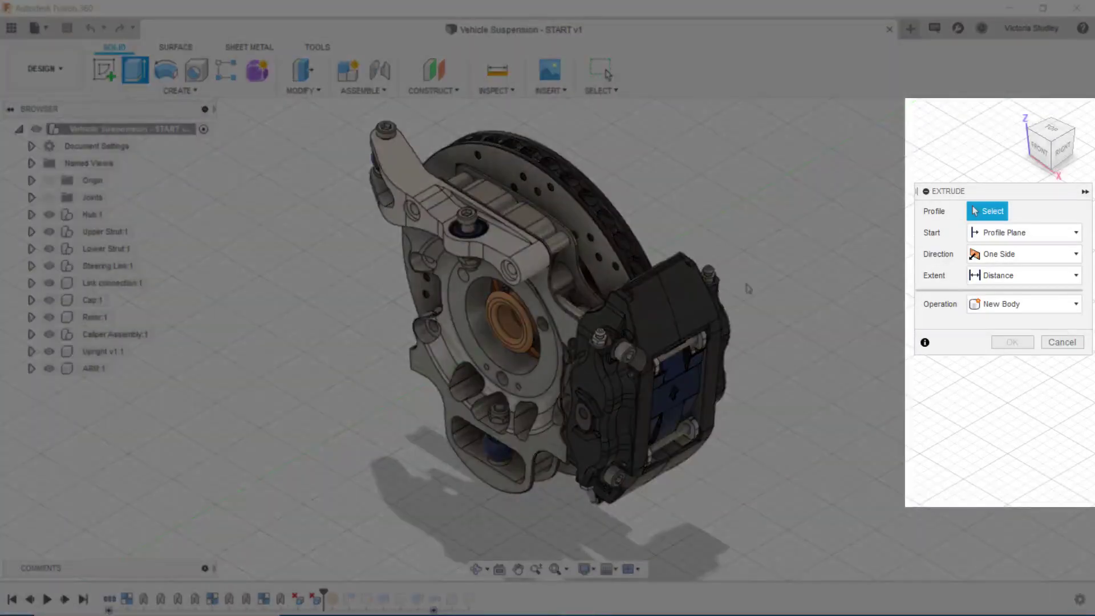
click(924, 343)
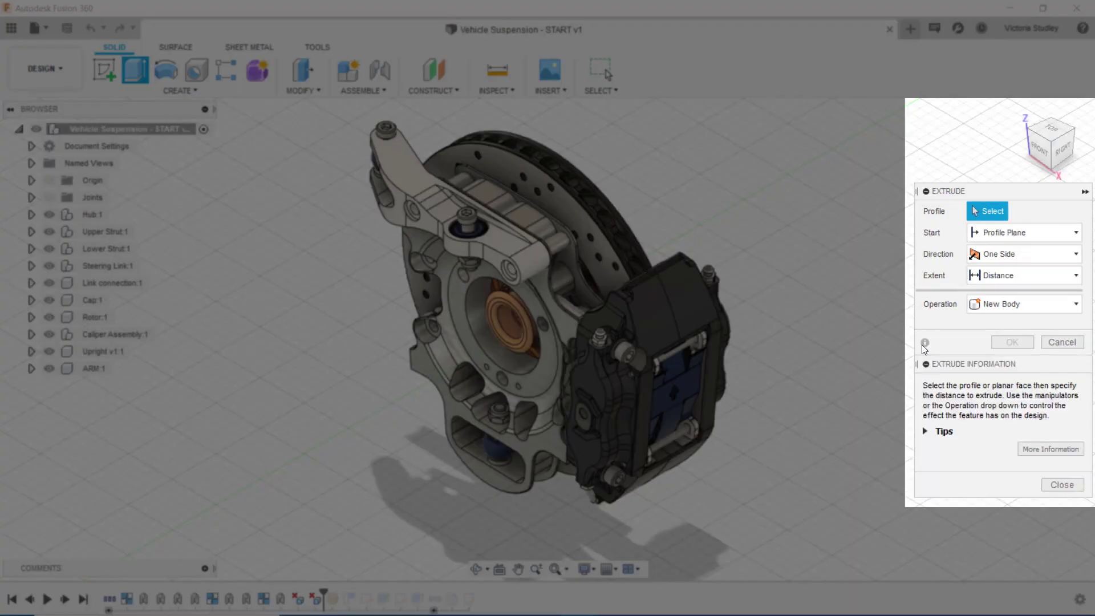
click(1033, 449)
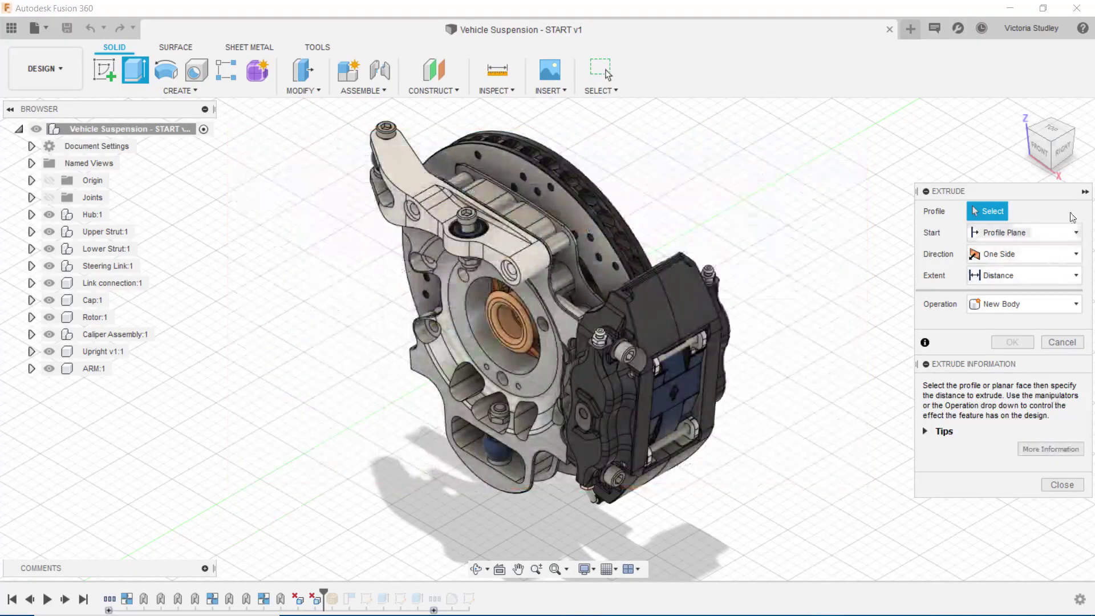
click(1084, 192)
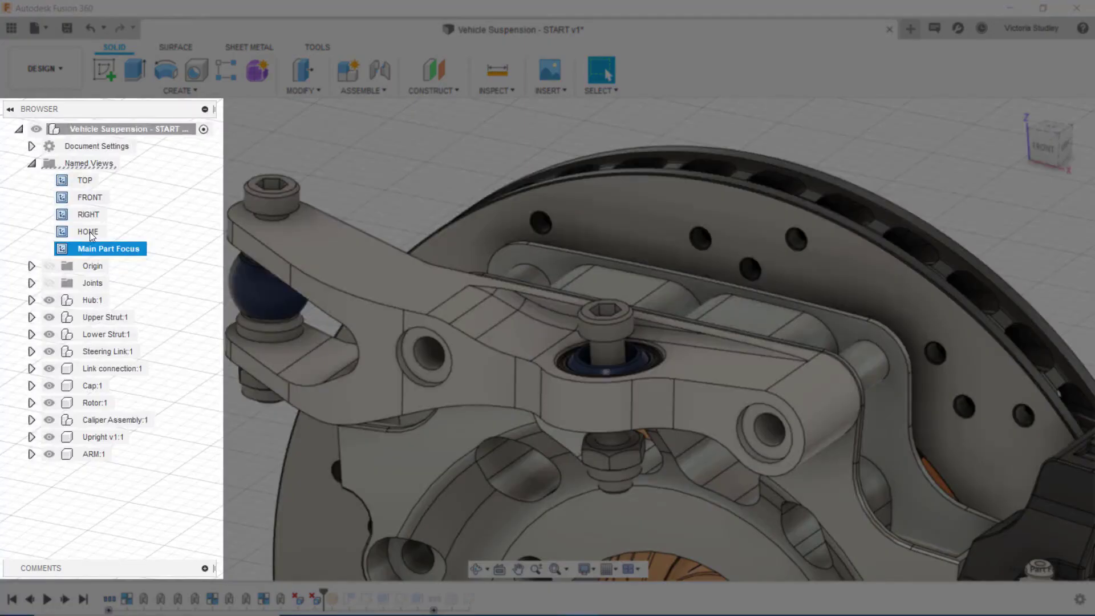
Step: Restore the HOME named view and collapse the Named Views folder
click(90, 232)
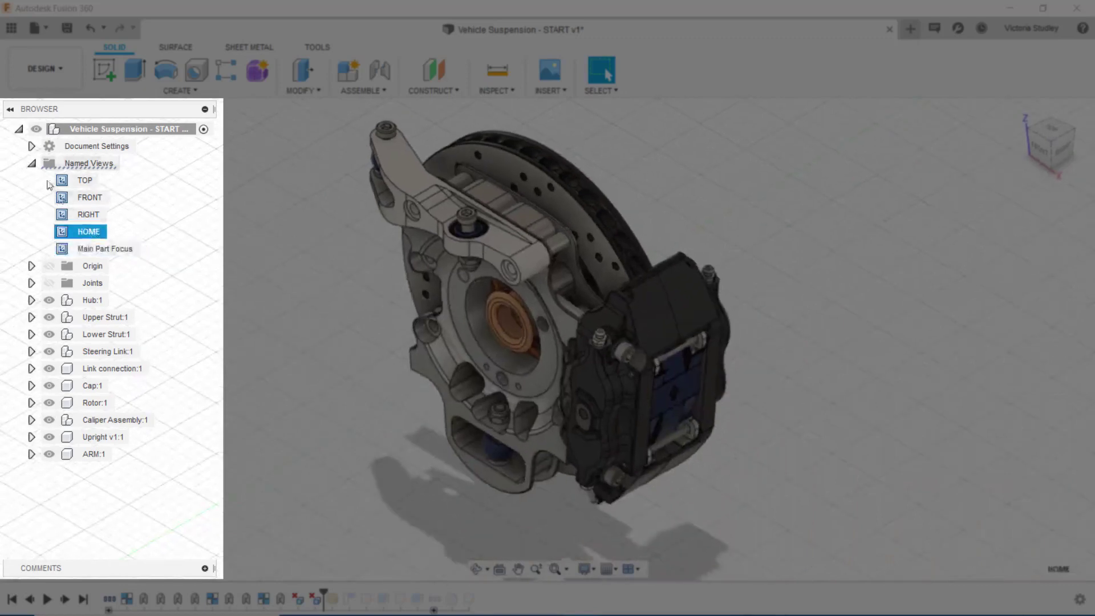
click(32, 165)
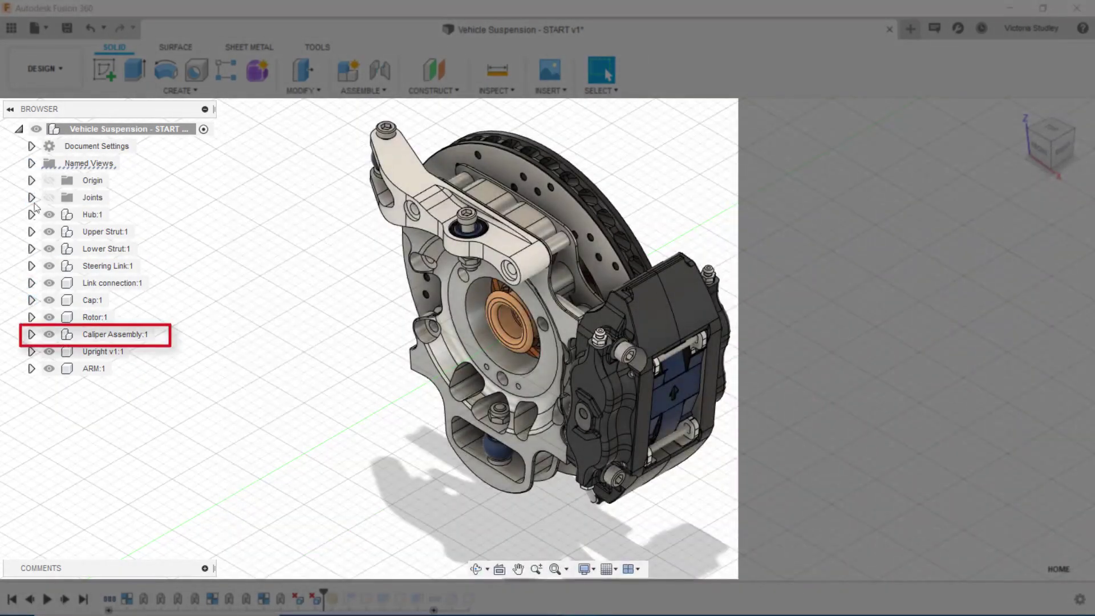
Step: Expand Caliper Assembly in the browser, hide and reshow it, and collapse its contents
click(32, 334)
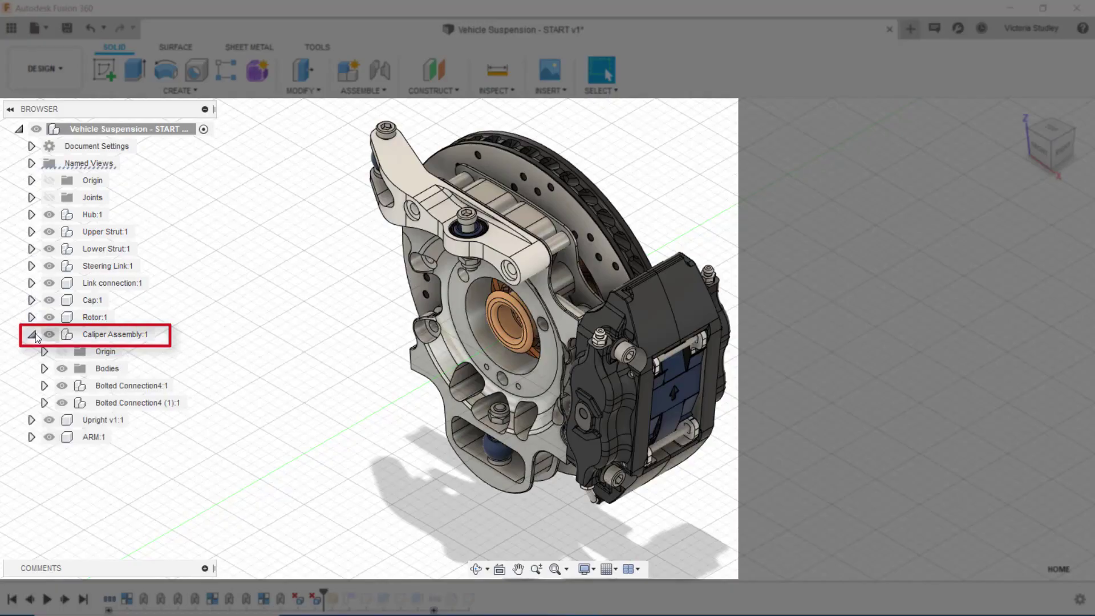
click(49, 335)
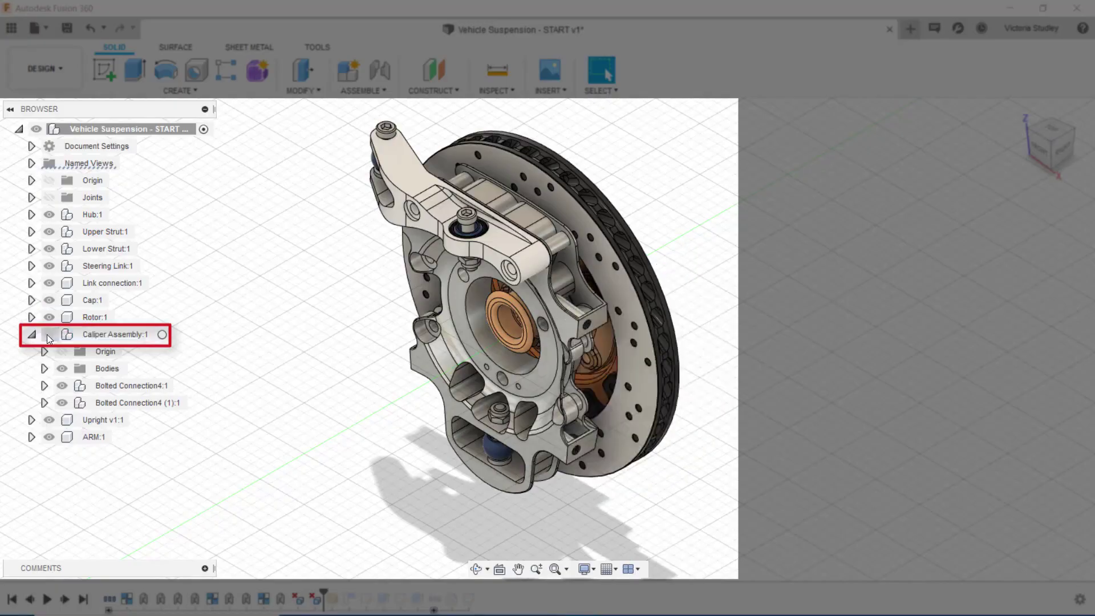
click(49, 335)
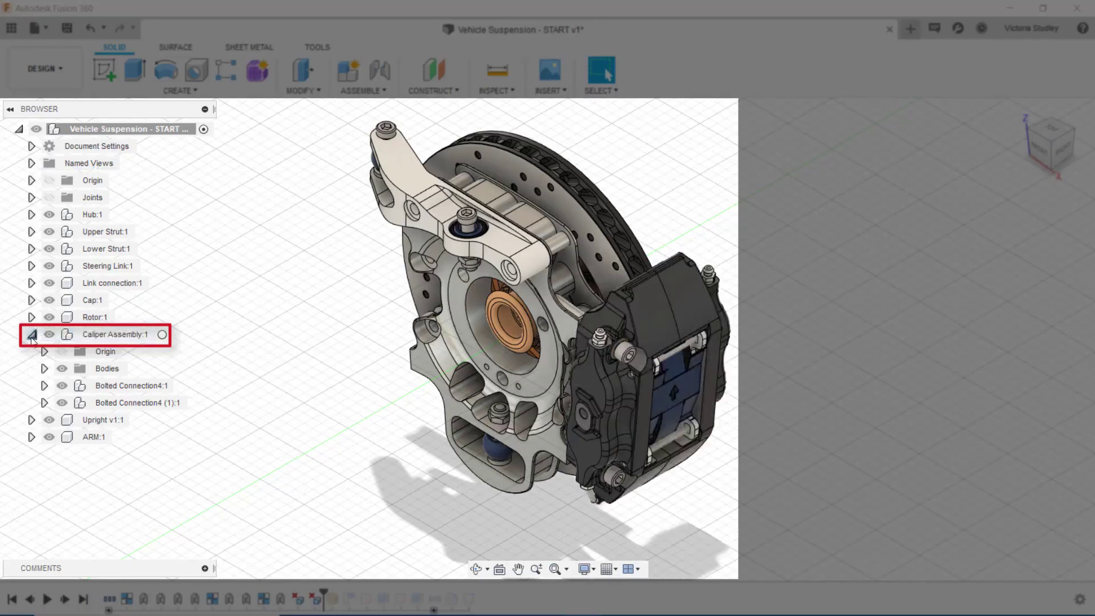
click(32, 336)
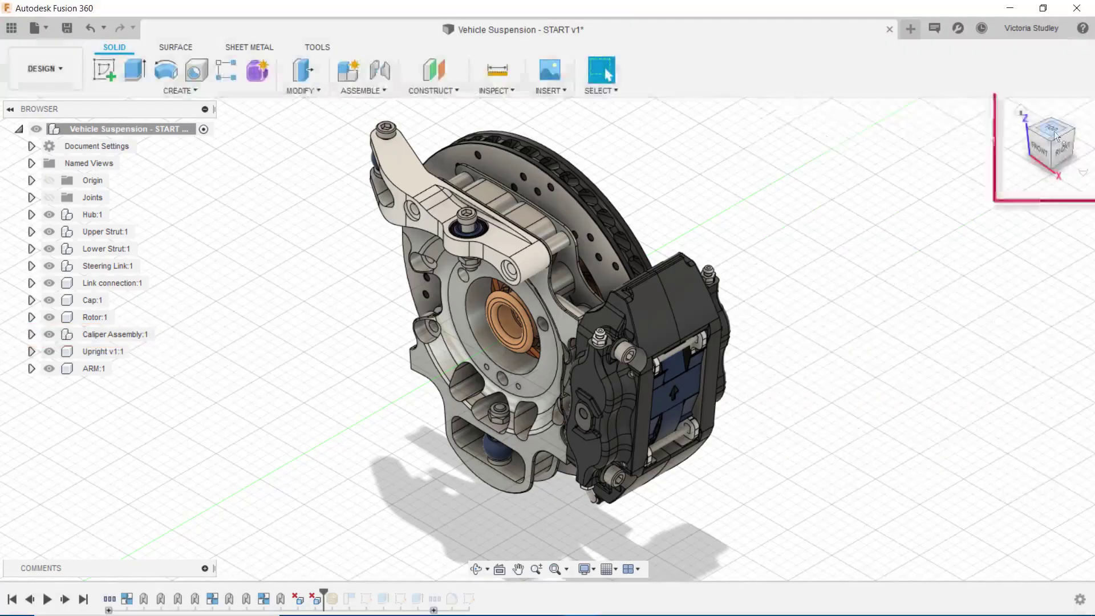
Step: View the suspension from the top rotated a quarter turn and from the front, return to the home view, and open the ViewCube options
click(1053, 135)
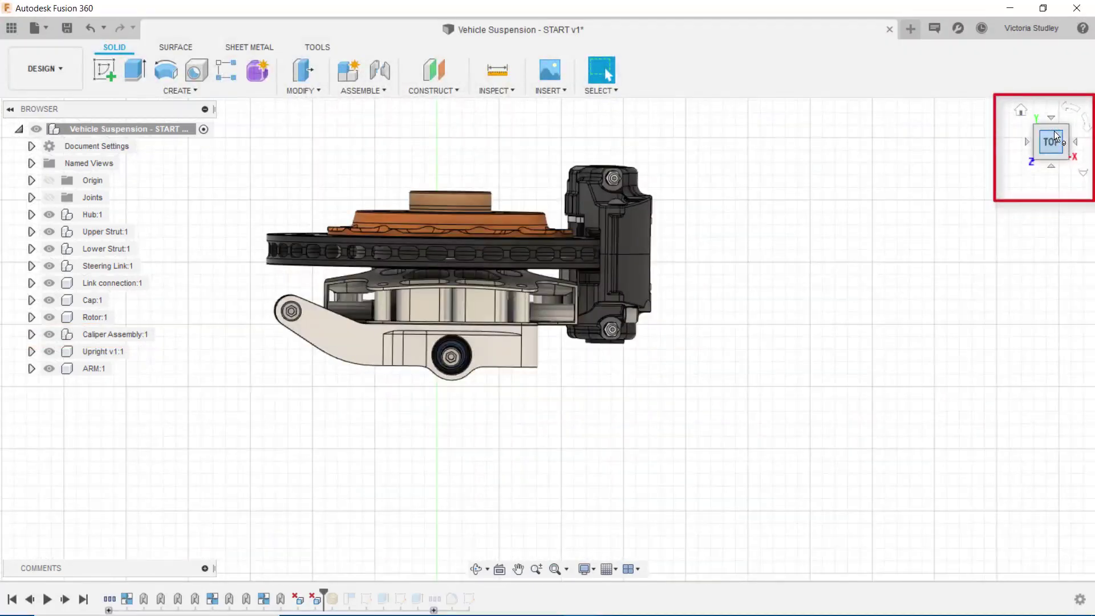
click(1086, 121)
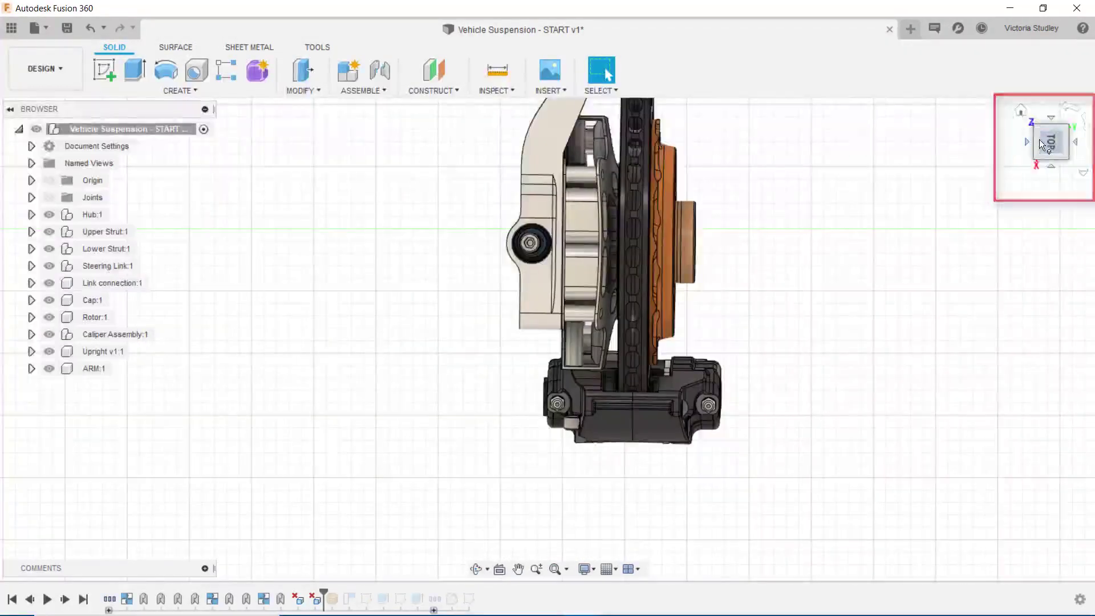
click(1039, 139)
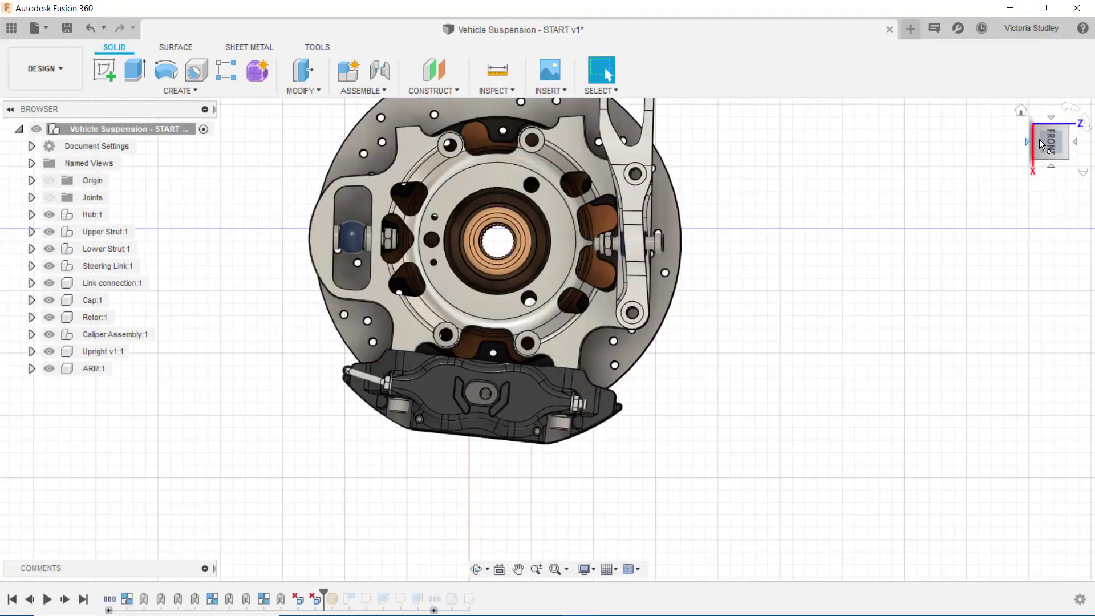
click(1021, 111)
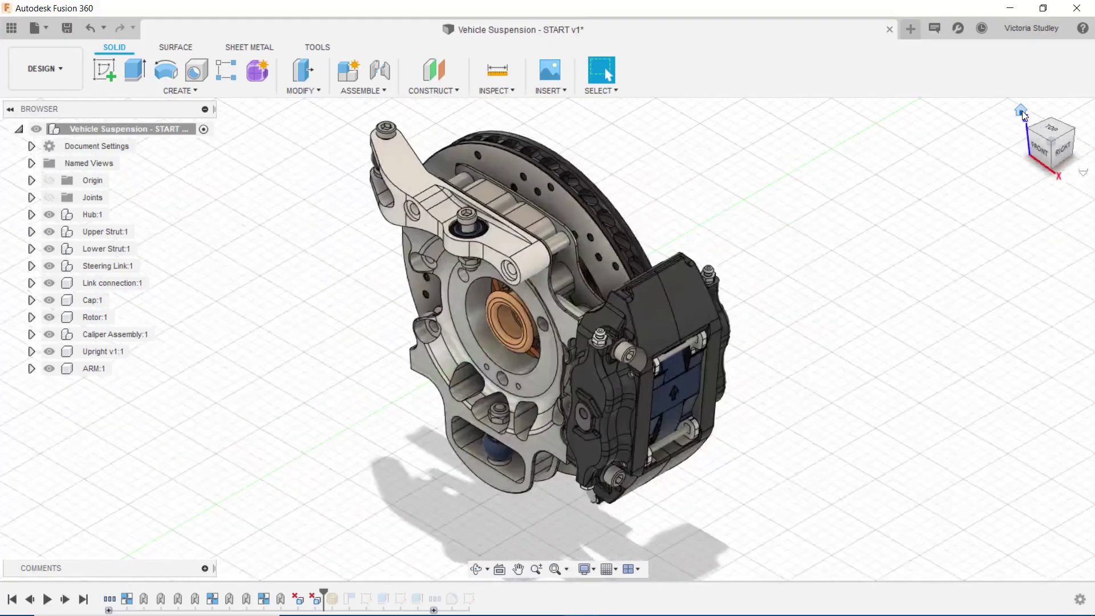
click(1082, 173)
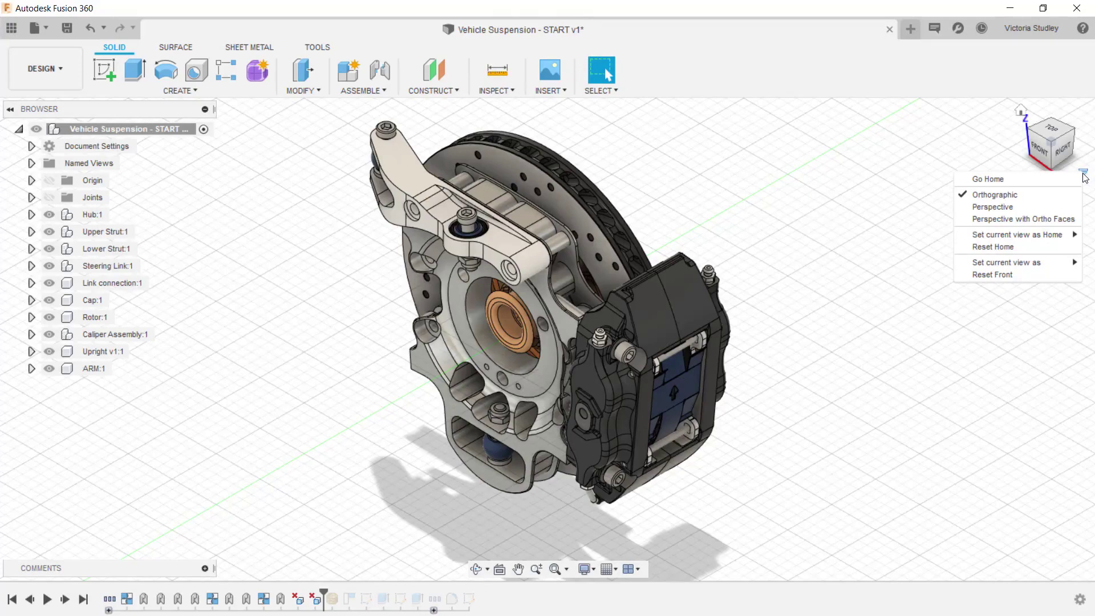
Step: Use Constrained Orbit to turn the suspension around and view the back of the rotor
click(487, 569)
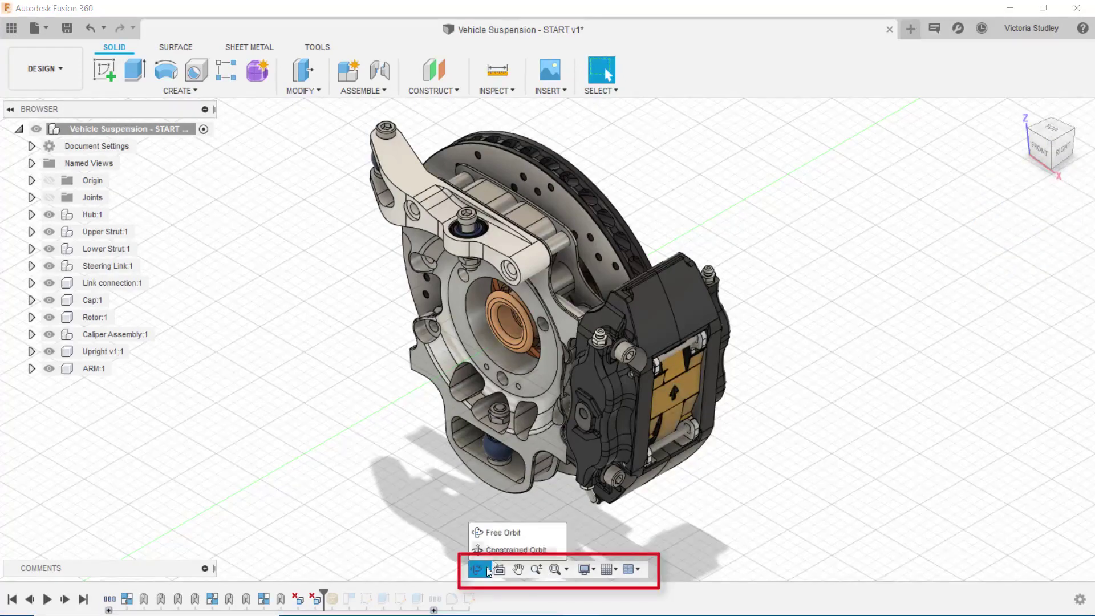
click(516, 550)
drag(513, 545, 509, 574)
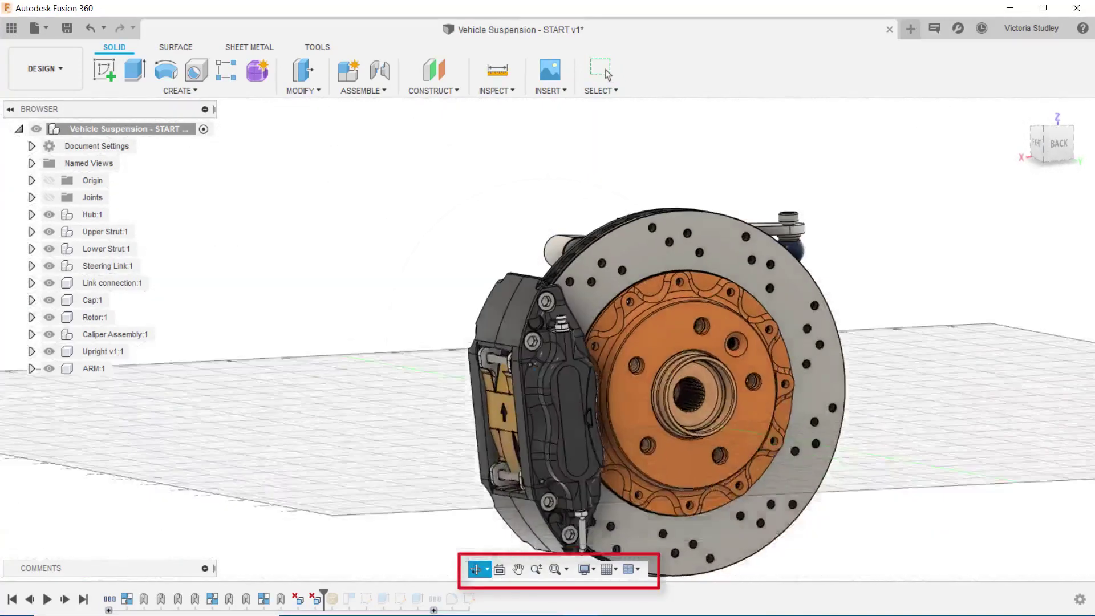
drag(604, 516, 685, 463)
Step: Pan the view and zoom in on the centre of the orange hub behind the rotor
click(517, 569)
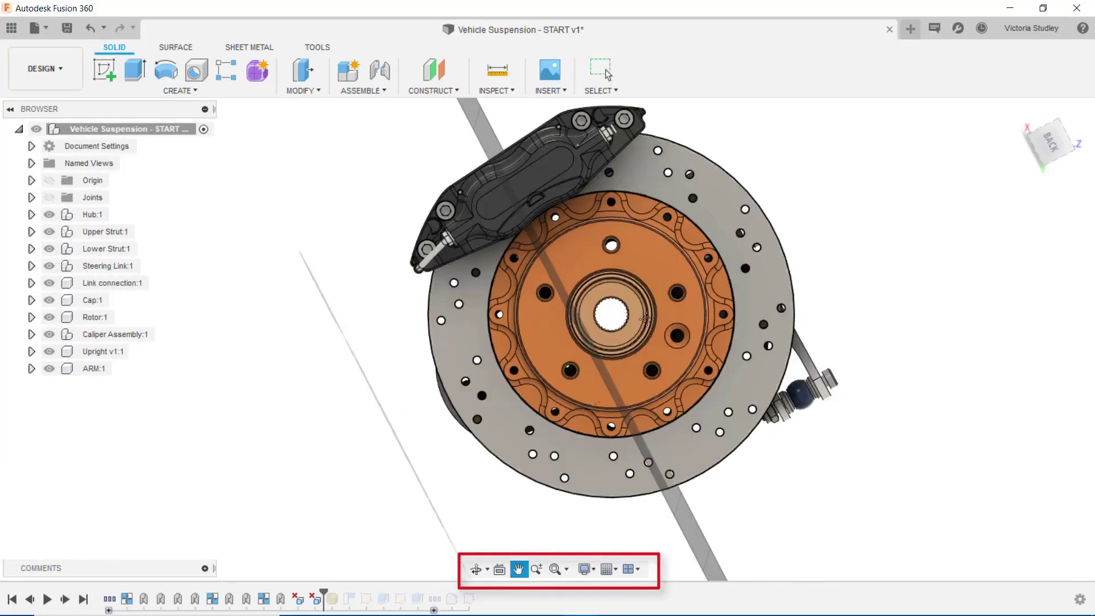
drag(670, 197, 616, 215)
click(536, 568)
drag(563, 329, 552, 567)
Step: Magnify the caliper's bolted end with Zoom Window, and fit the whole model back into view
click(566, 569)
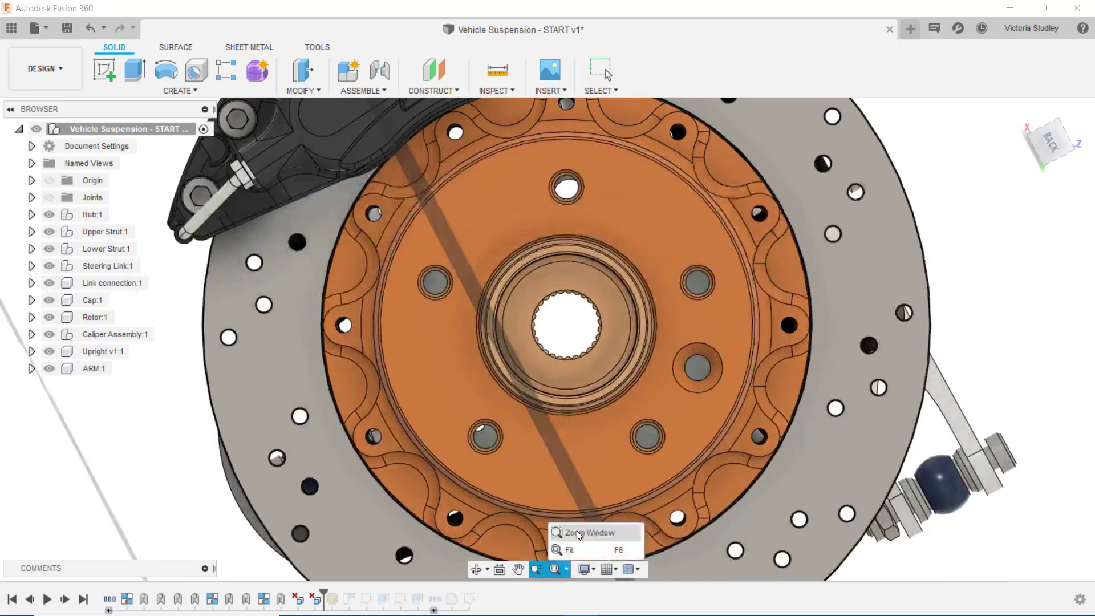
click(579, 533)
drag(158, 148, 352, 262)
click(566, 569)
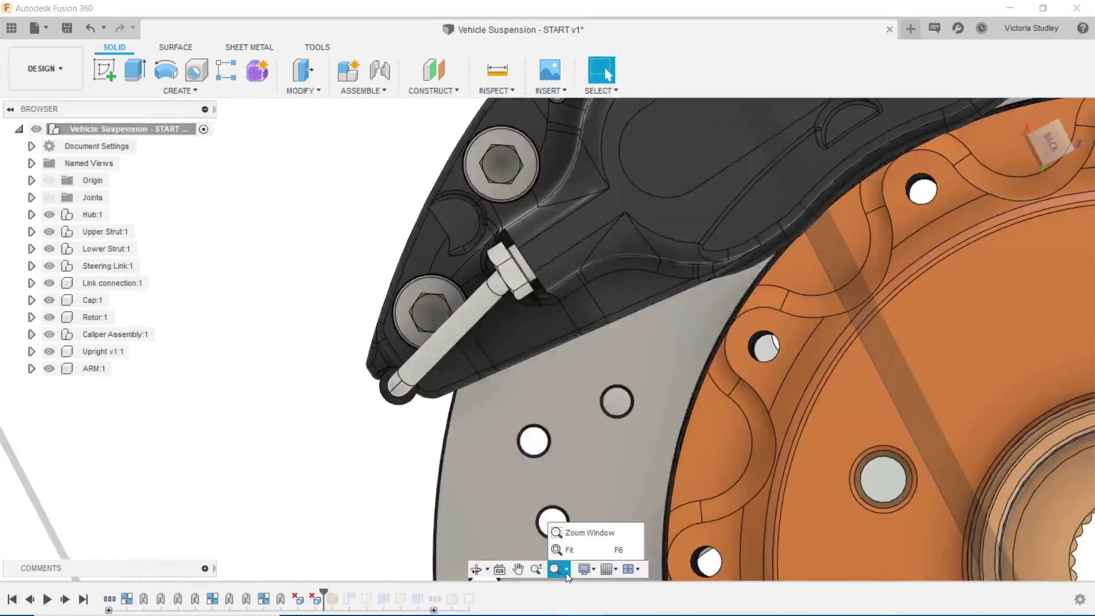
click(570, 550)
Step: Look through the viewport, display settings and grid options for the canvas
click(637, 569)
click(650, 591)
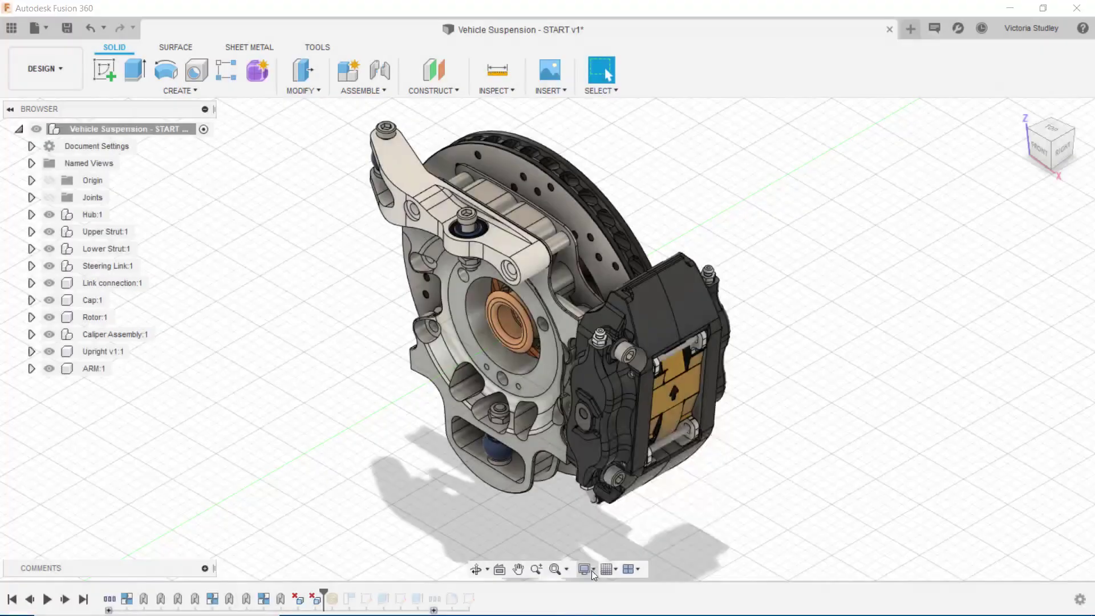
click(590, 570)
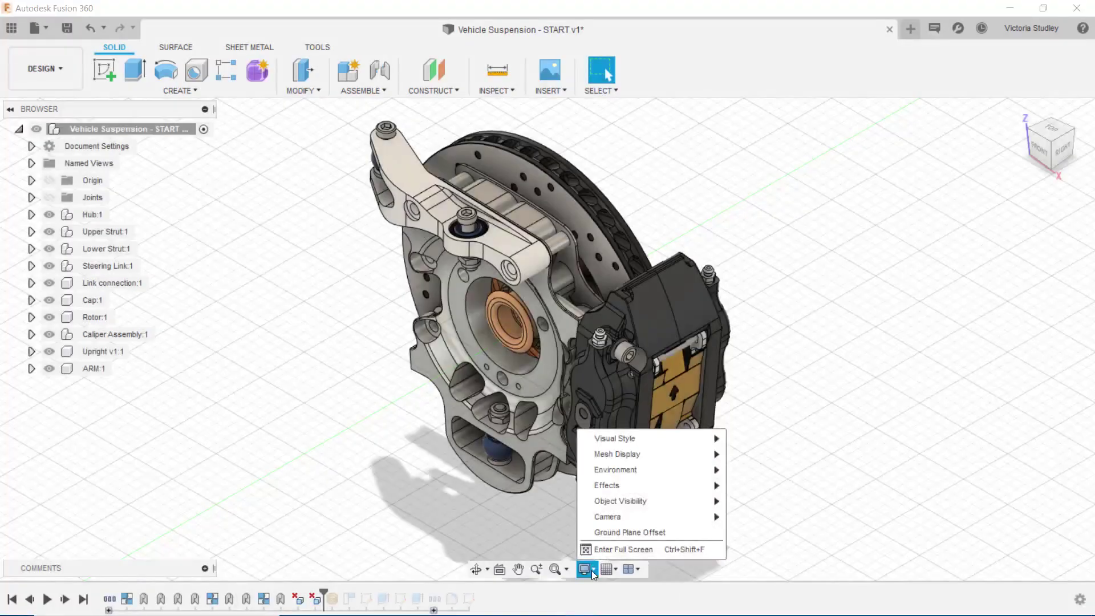
click(614, 570)
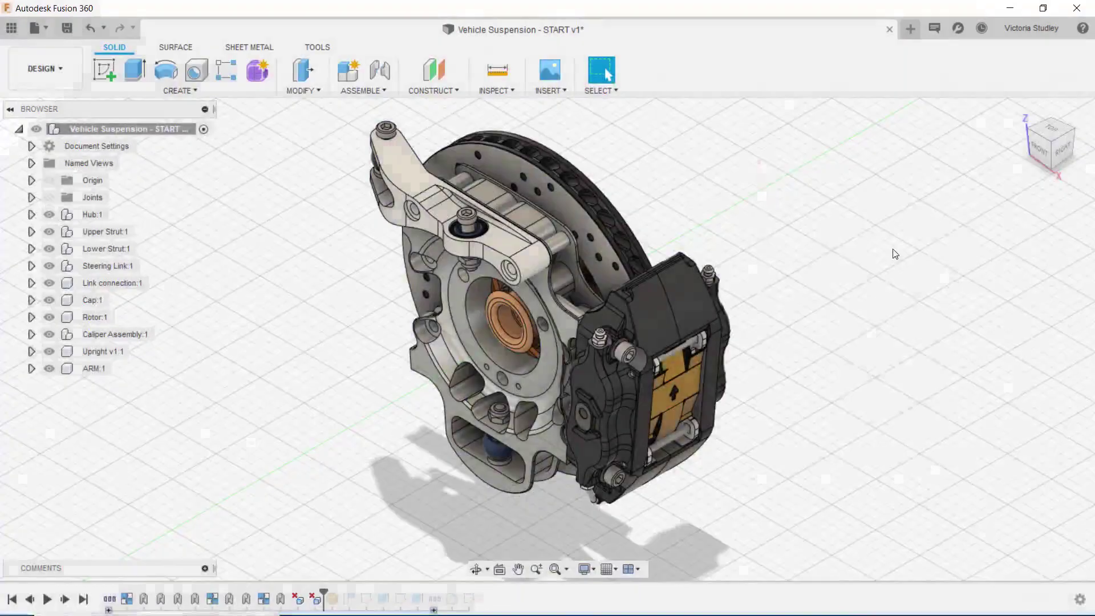
Step: Review the marking menu on the empty canvas, including its Sketch commands, and return to its main command set
right_click(893, 252)
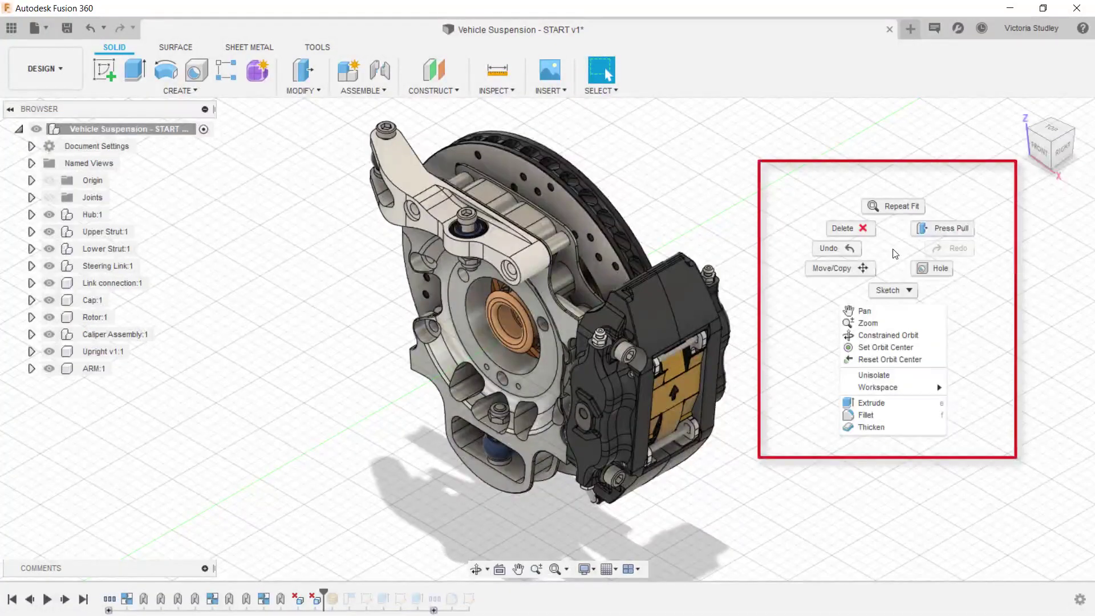
click(896, 289)
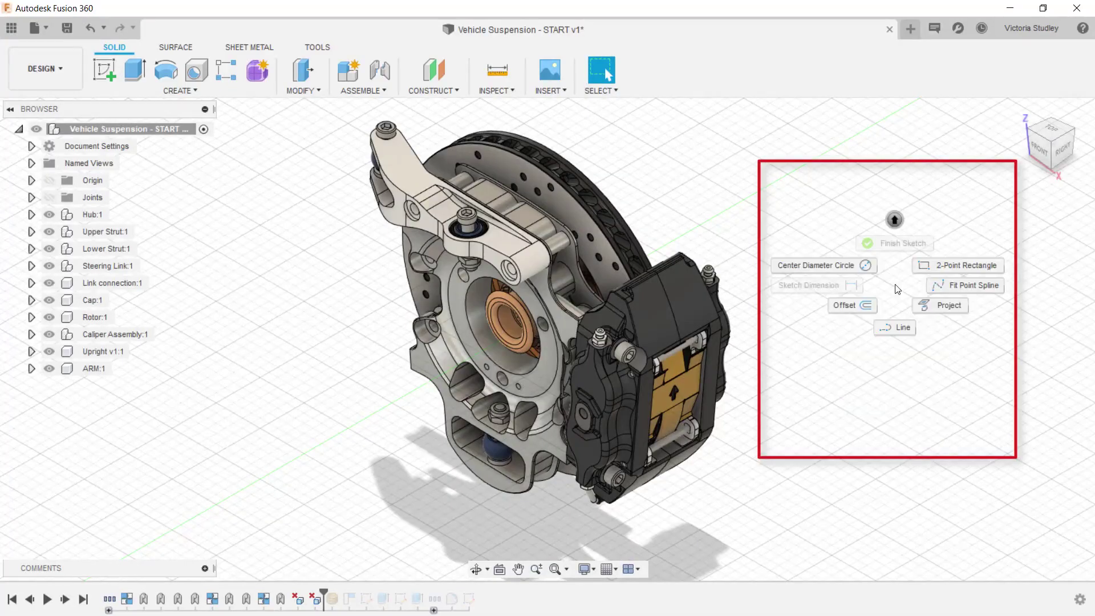
click(895, 223)
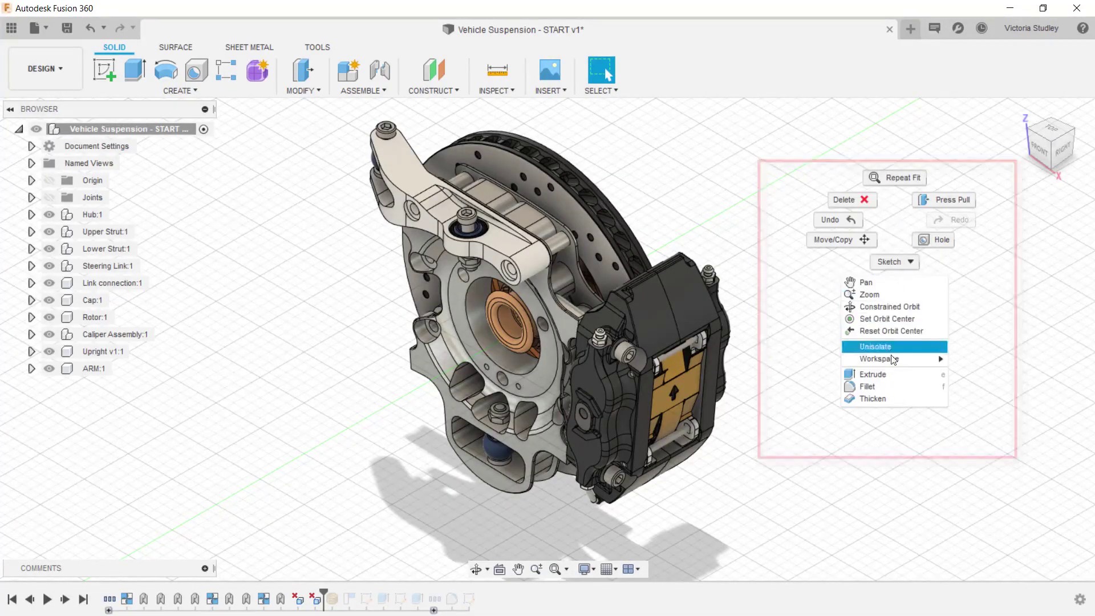
mouse_move(892, 359)
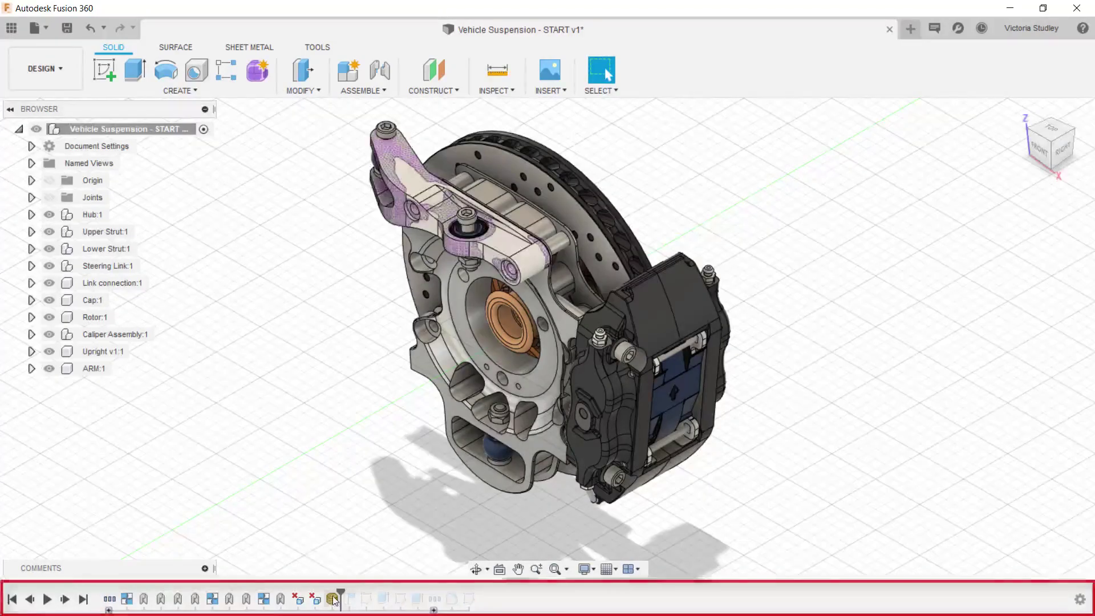
Step: Delete the arm's Mesh1 feature from the timeline, and roll the history marker back to just after the second feature
right_click(333, 599)
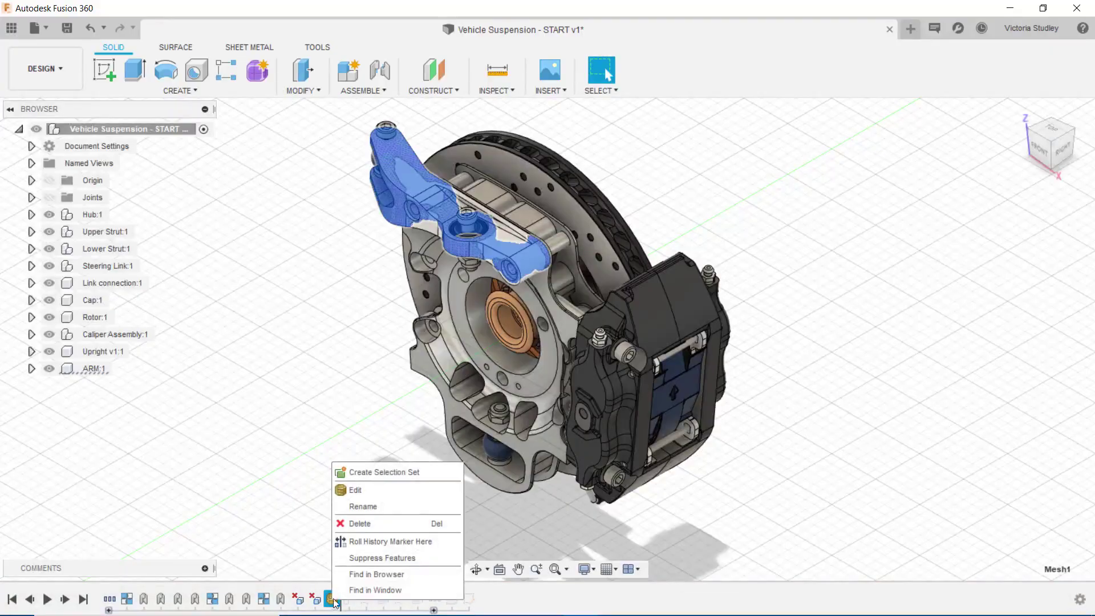
click(365, 541)
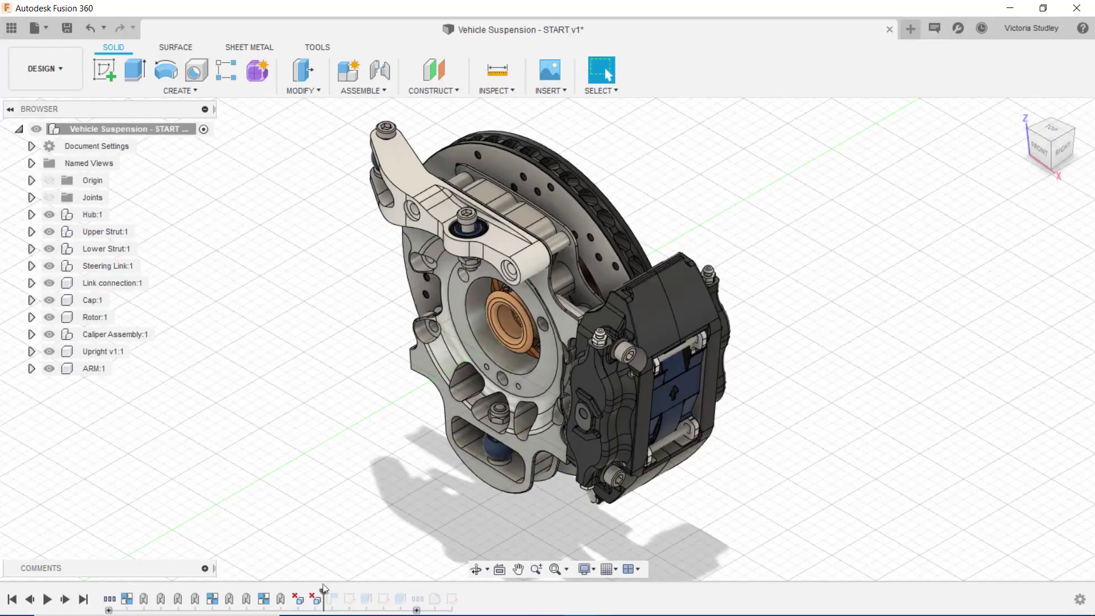
drag(324, 591, 131, 604)
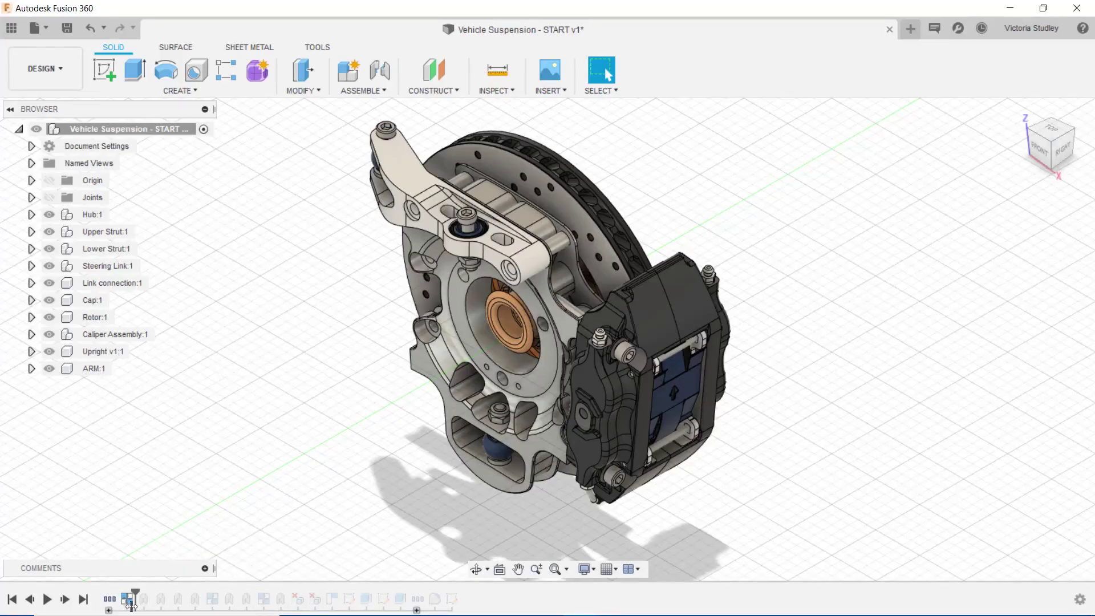
Step: Step the timeline forward one feature at a time until the history marker reaches the last feature
click(65, 599)
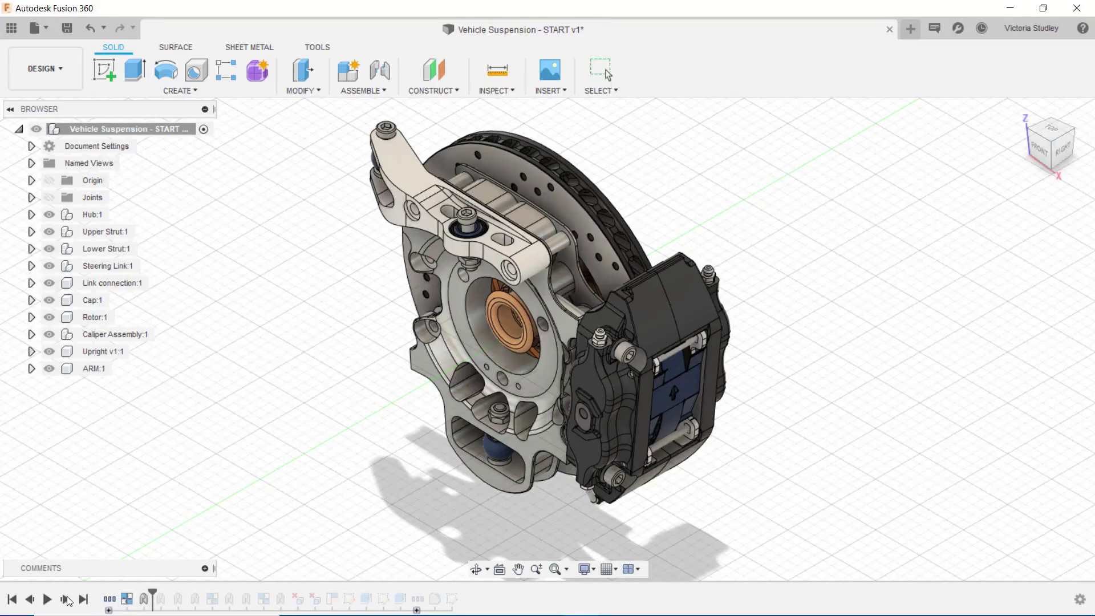
click(66, 599)
click(65, 598)
click(66, 598)
click(66, 599)
click(66, 598)
click(65, 598)
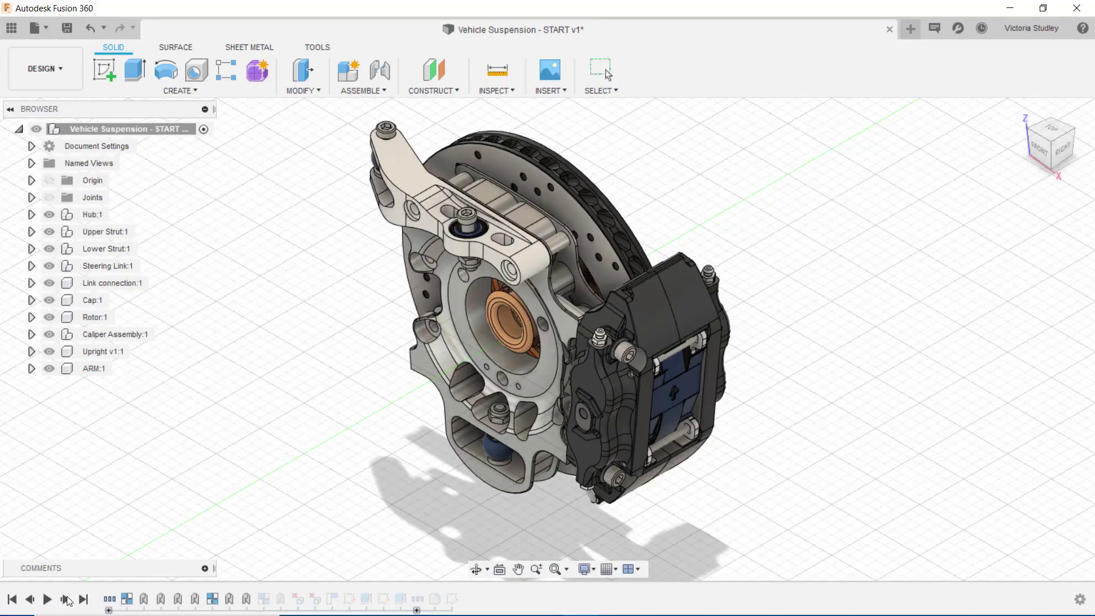
click(65, 599)
click(66, 599)
click(66, 598)
click(65, 599)
click(66, 599)
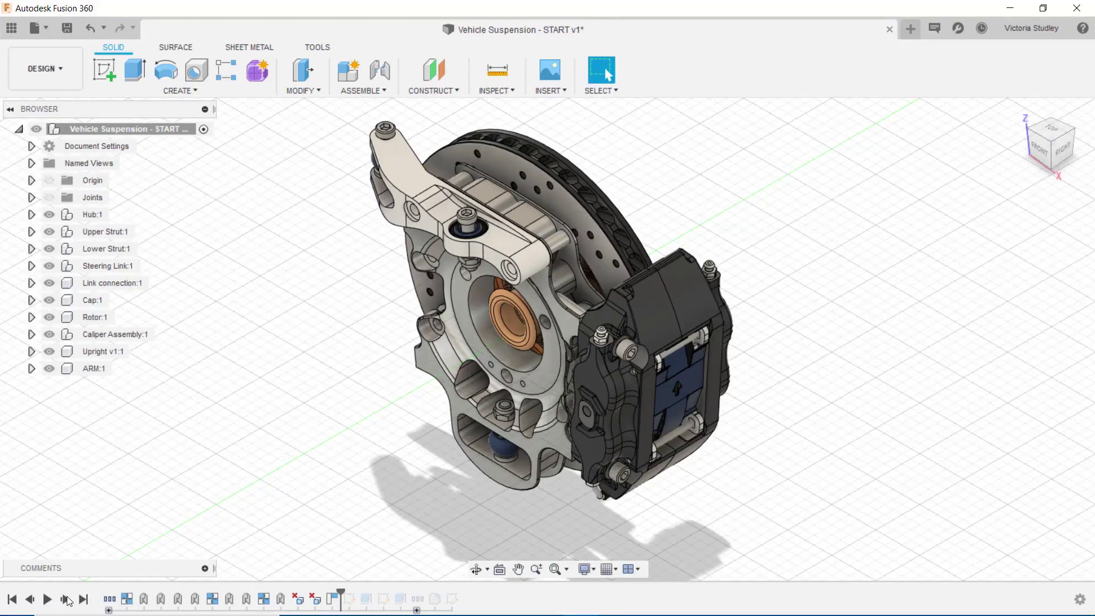
click(65, 599)
click(66, 599)
click(66, 598)
click(66, 599)
click(65, 599)
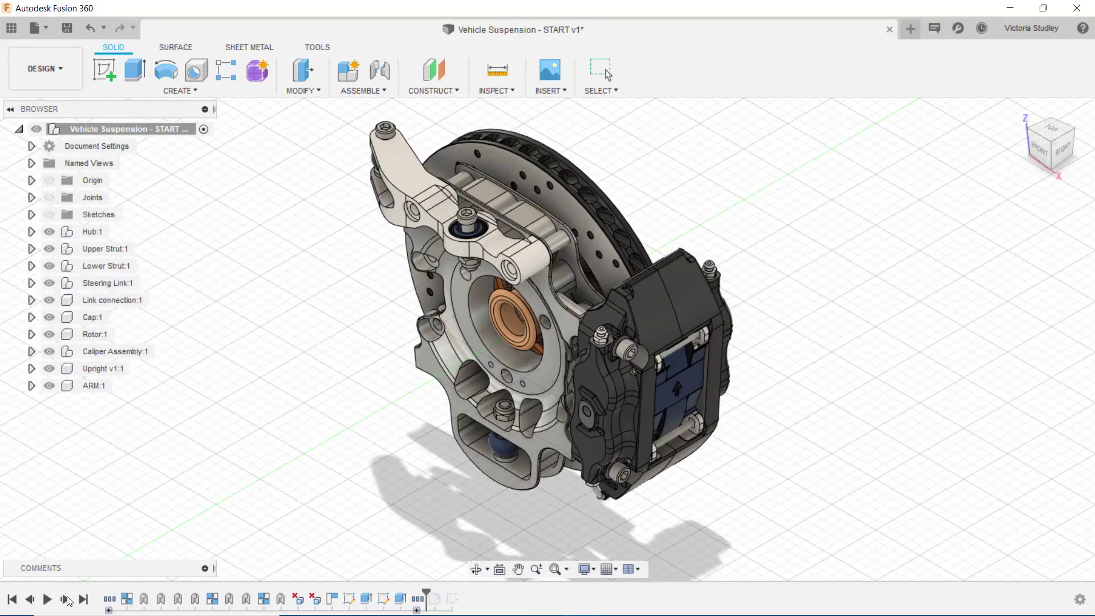
click(65, 599)
click(66, 599)
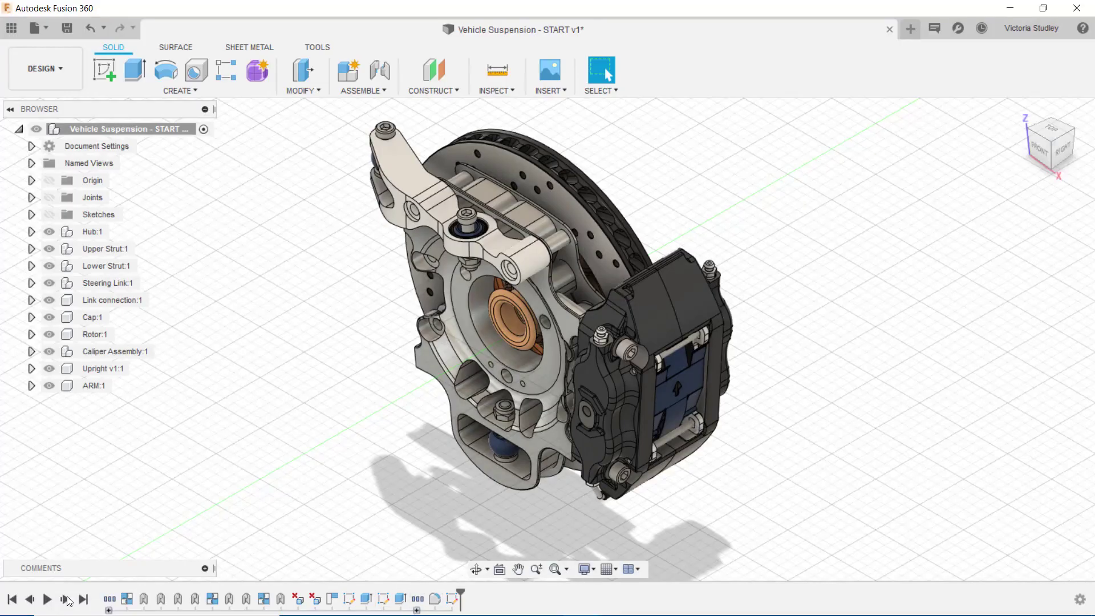
Step: Try to switch the Vehicle Suspension design to not capturing design history
click(1078, 599)
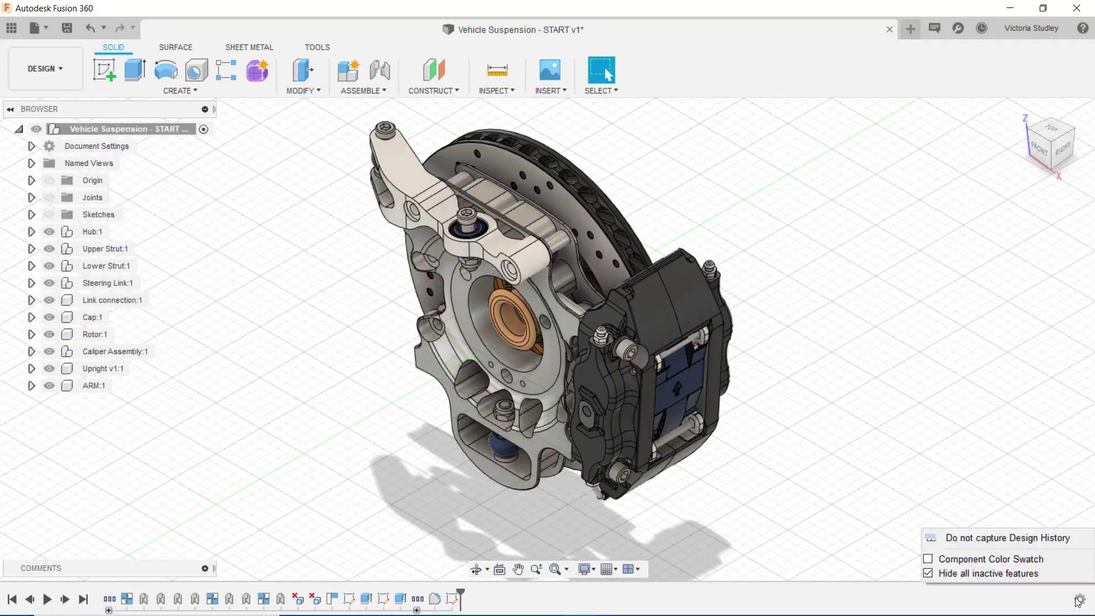
click(1053, 543)
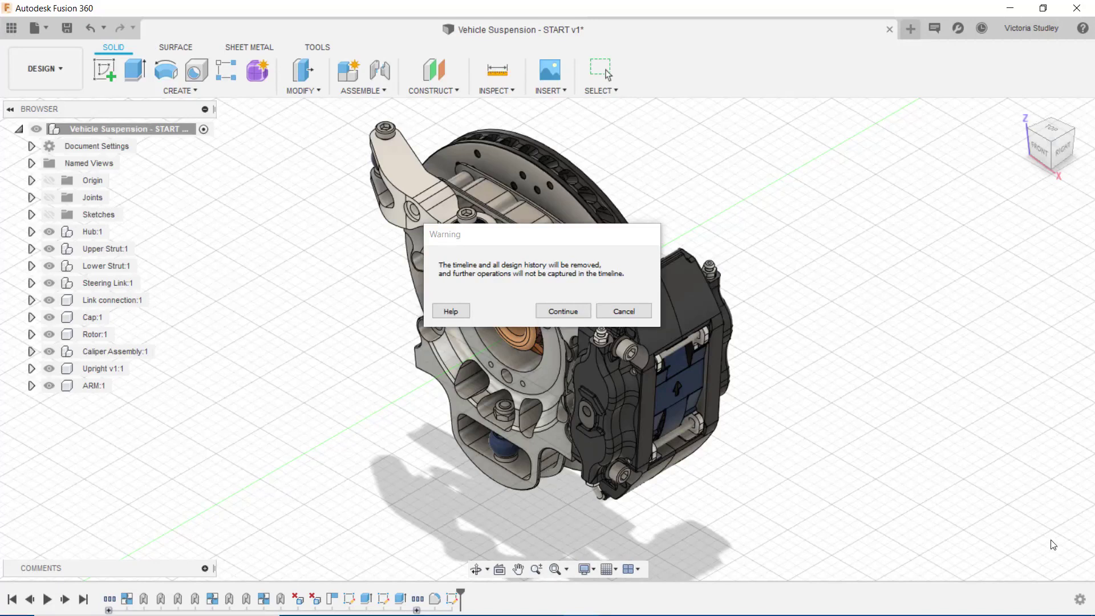
click(622, 312)
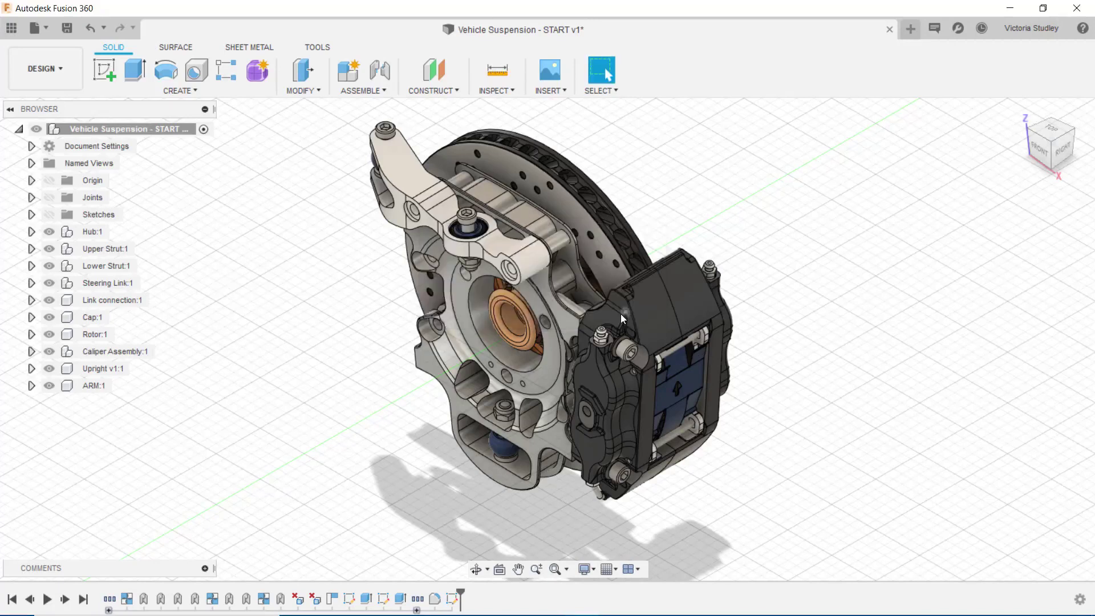